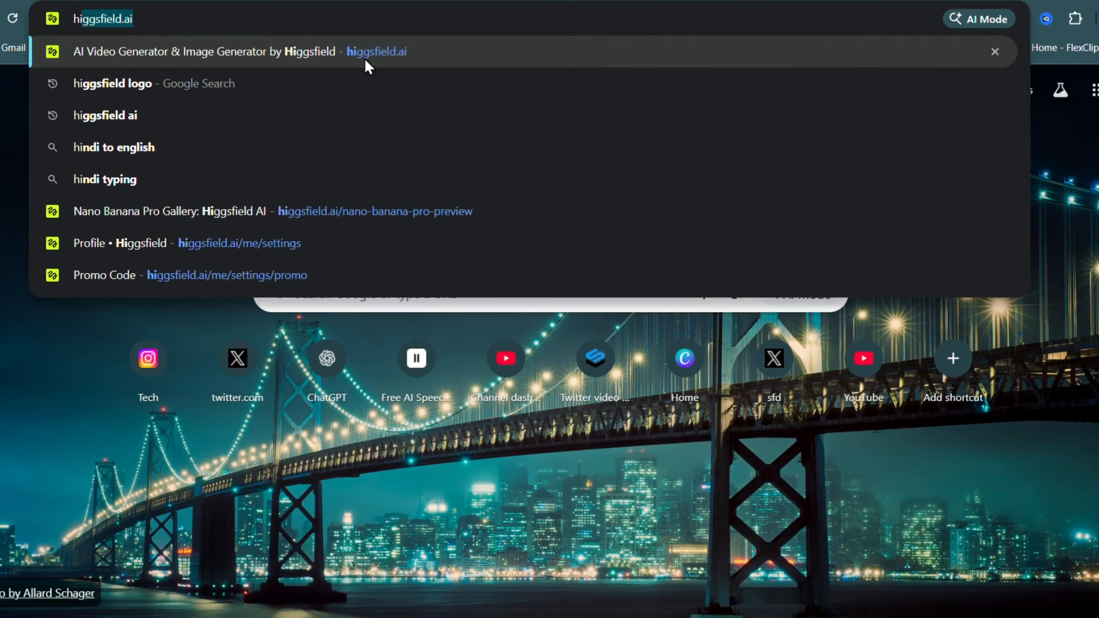
Open the Higgsfield AI website at higgsfield.ai.
click(377, 58)
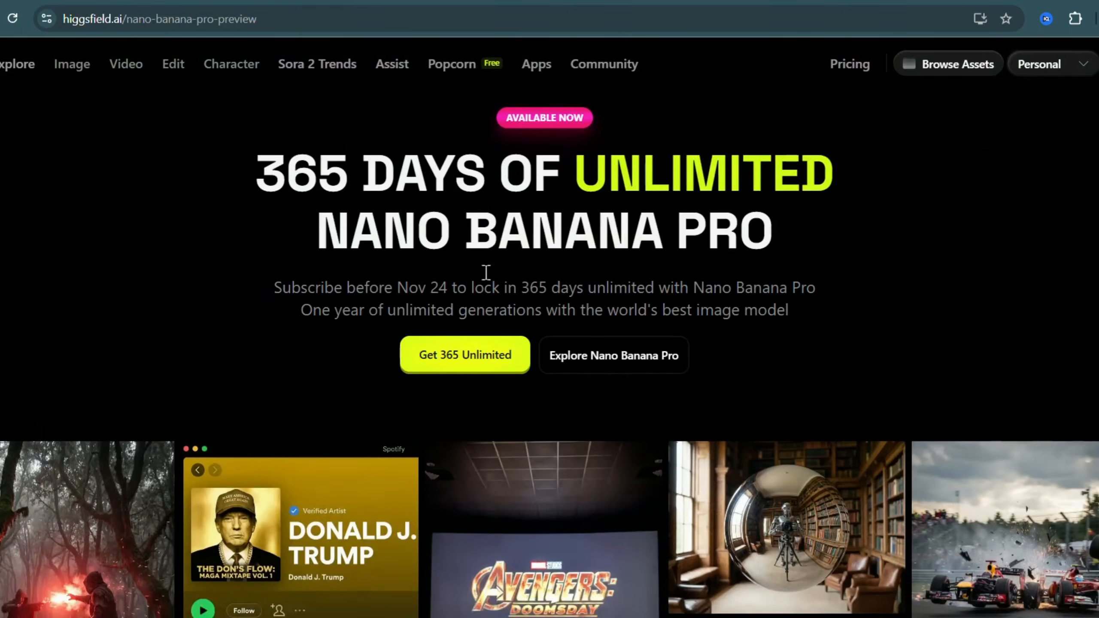
Browse the sample images in the Nano Banana Pro gallery to examine the kinds of pictures the model can create.
scroll(249, 373, down, 8)
scroll(303, 217, up, 2)
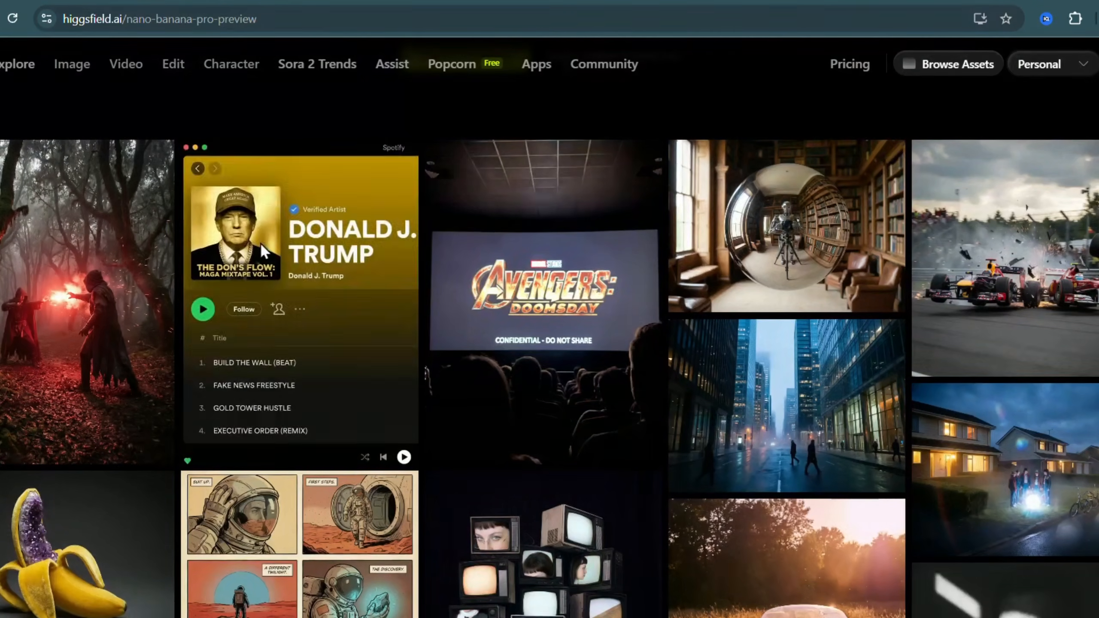
scroll(318, 311, down, 9)
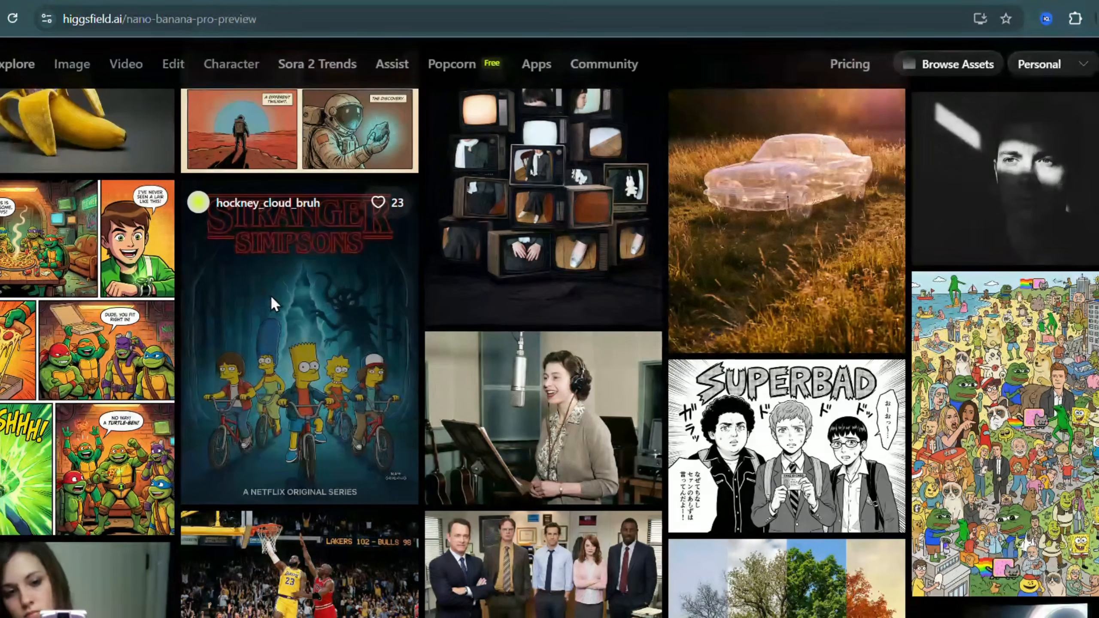
scroll(309, 323, down, 14)
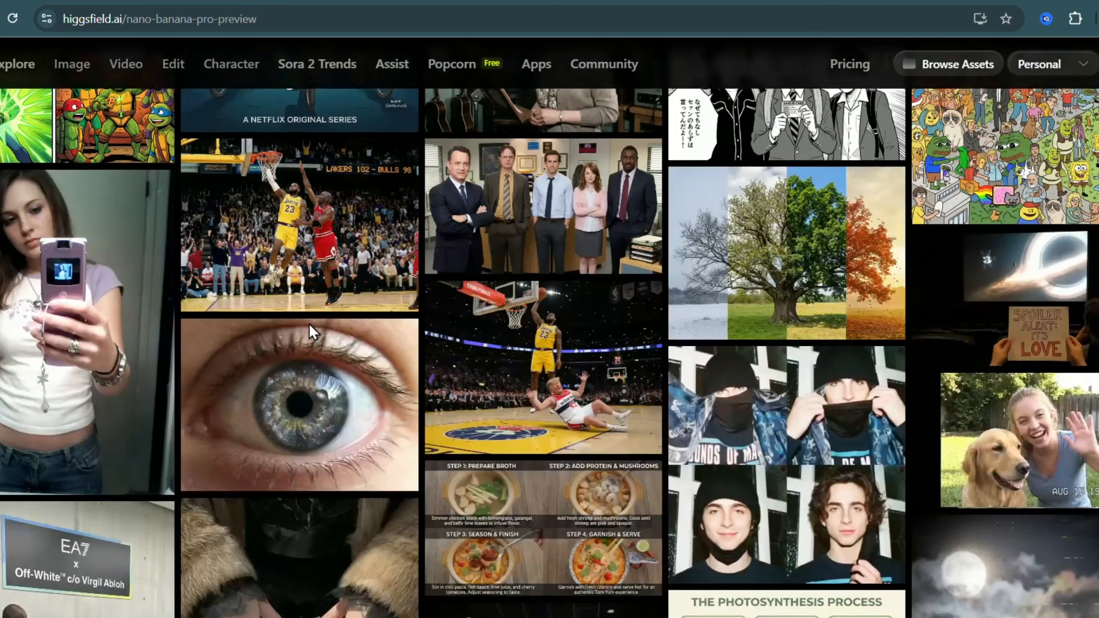
scroll(309, 323, down, 17)
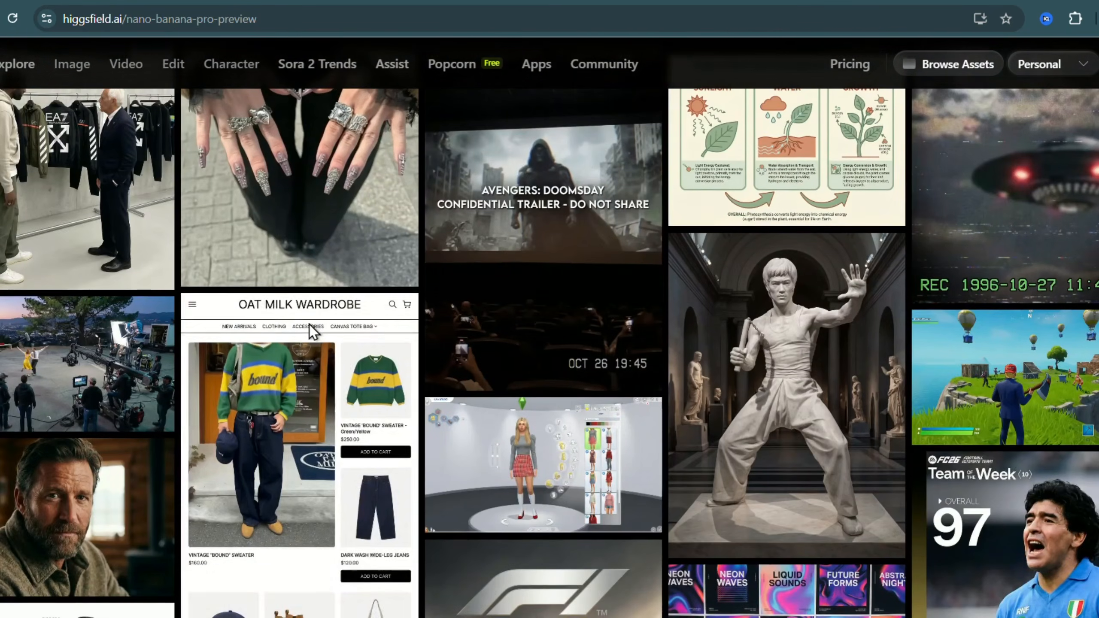
scroll(309, 325, down, 15)
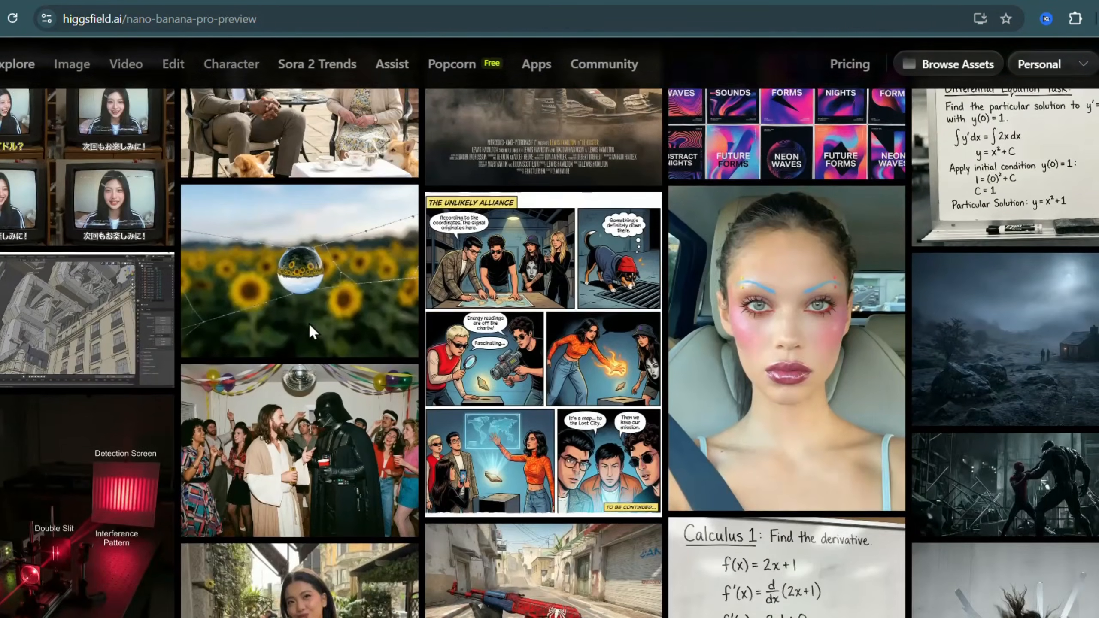
scroll(310, 325, down, 17)
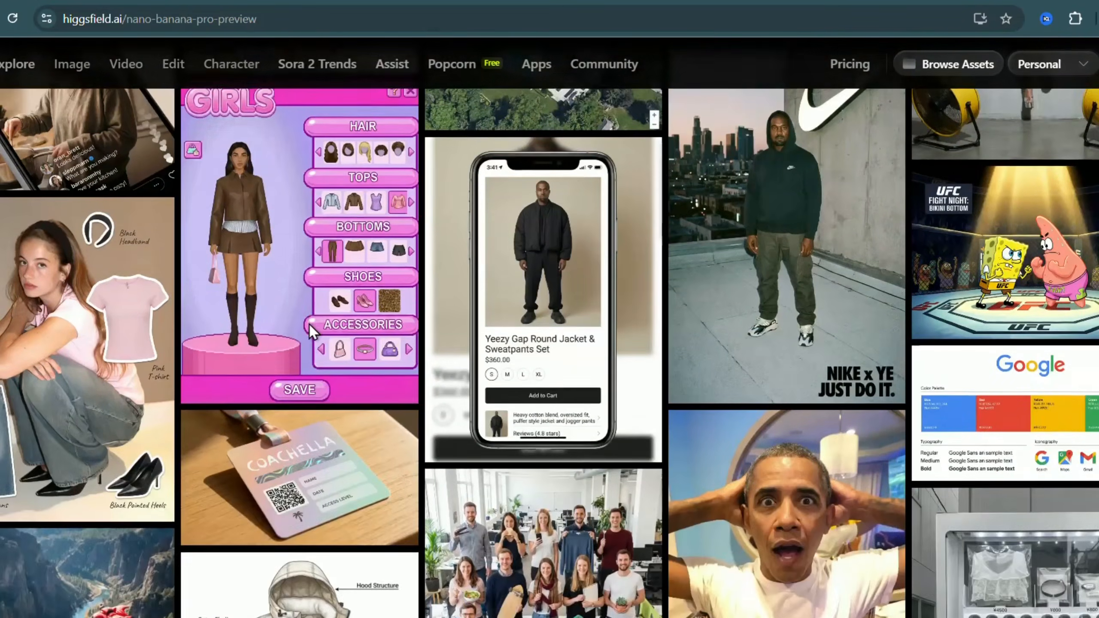
scroll(309, 323, down, 4)
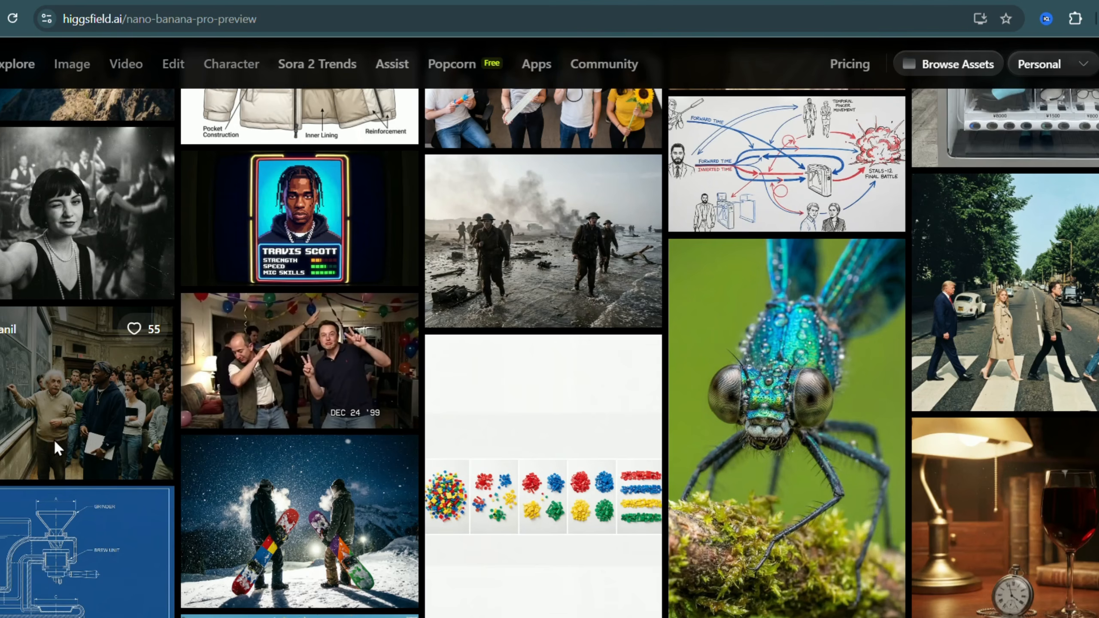
scroll(34, 416, up, 14)
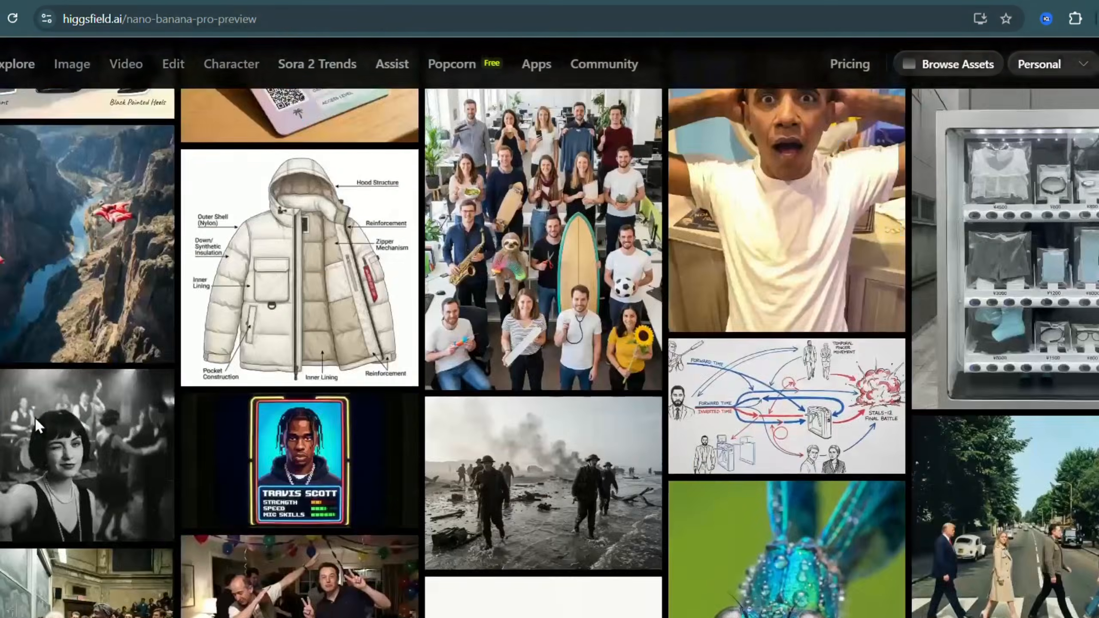
scroll(35, 418, down, 10)
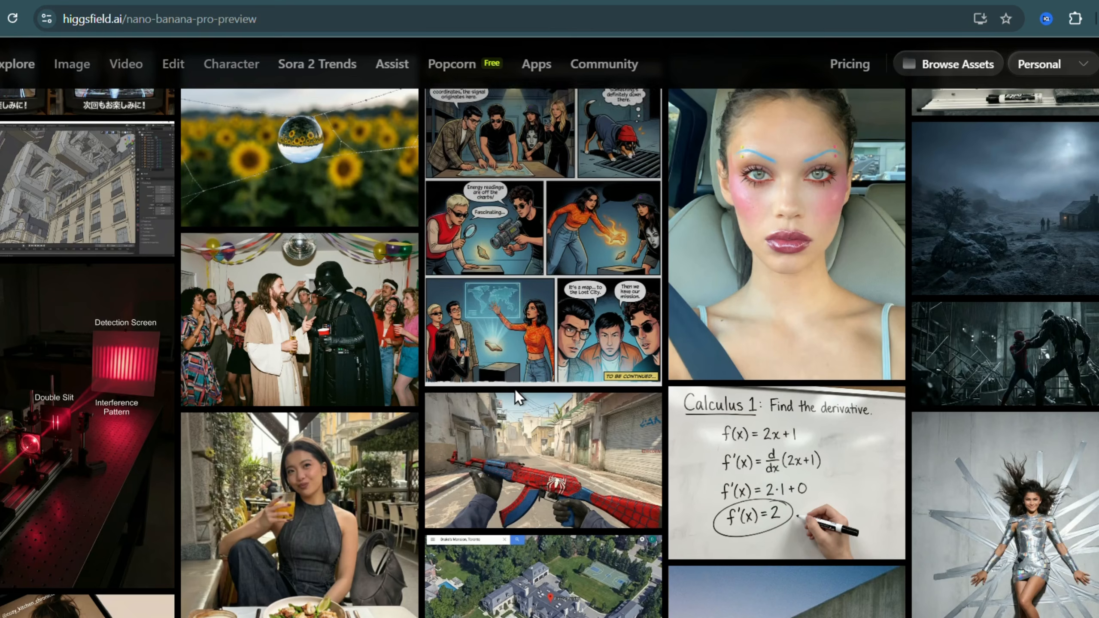
scroll(516, 389, down, 4)
scroll(515, 388, up, 12)
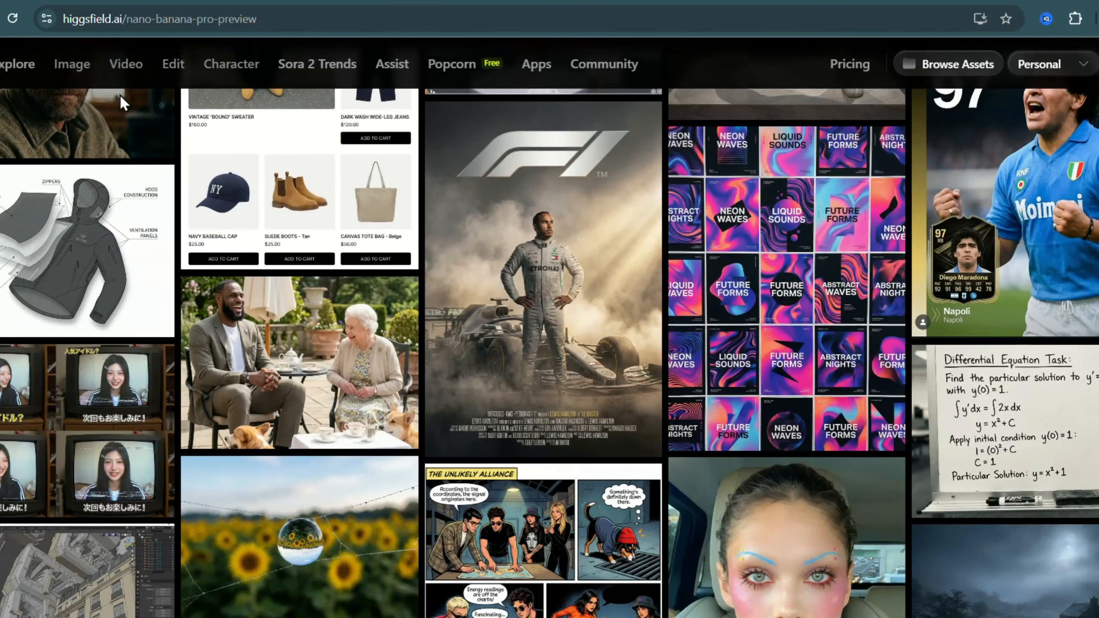
Open the Nano Banana Pro image model and enter a product-page prompt with the subheader 'Rewriting the Future of Wearable Tech' and bulleted specs.
mouse_move(73, 58)
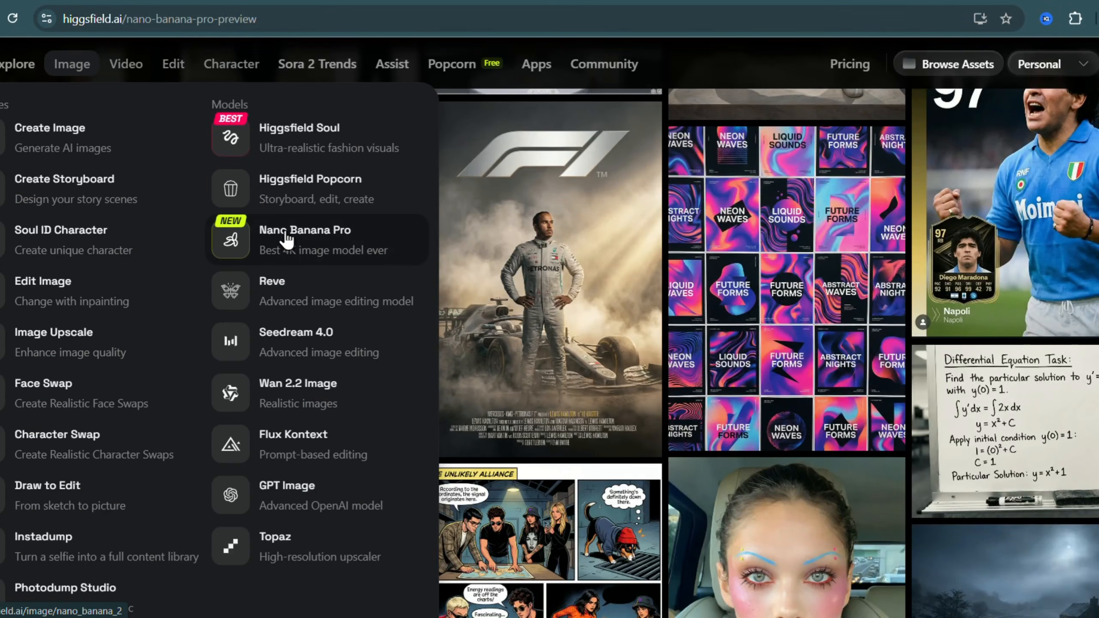
click(309, 247)
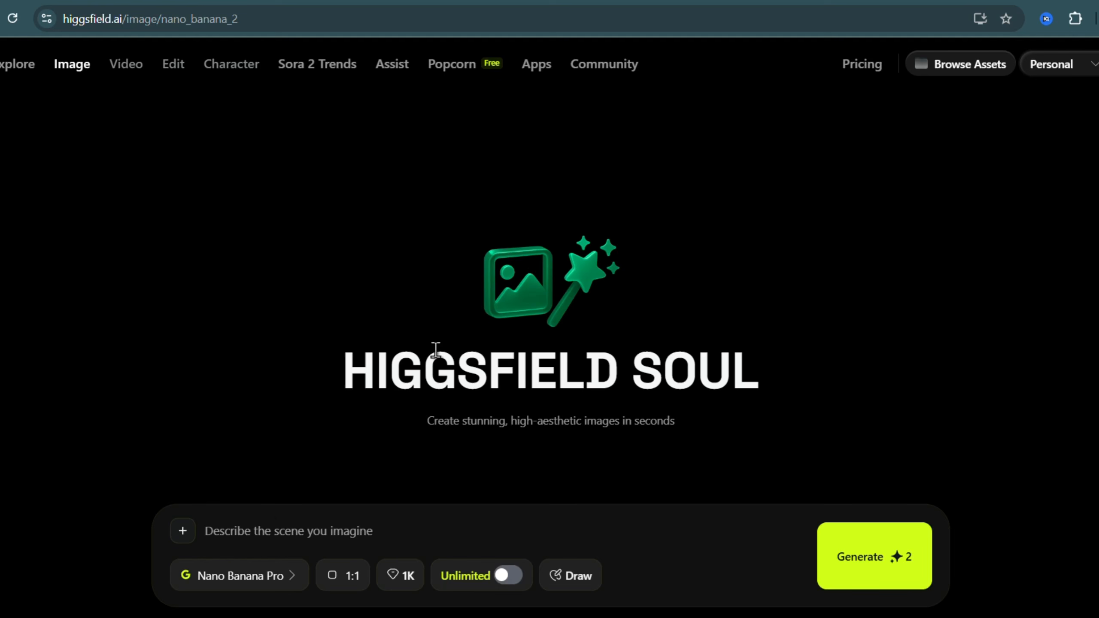
click(278, 532)
text(Subheader: ‘Rewriting the Future of Wearable Tech’  Specs section with bullet points: ‘Heart-Rate Lidar’, ‘Quantum Chip v3’, ‘SolarSkin Charging’, ‘IP69 Waterproof’. Add a hero product photo, glass reflections, soft shadows, color-coded icons, and a minimal UI design with pixel-perfect typography. All text should be fully readable and stable. 4K resolution.)
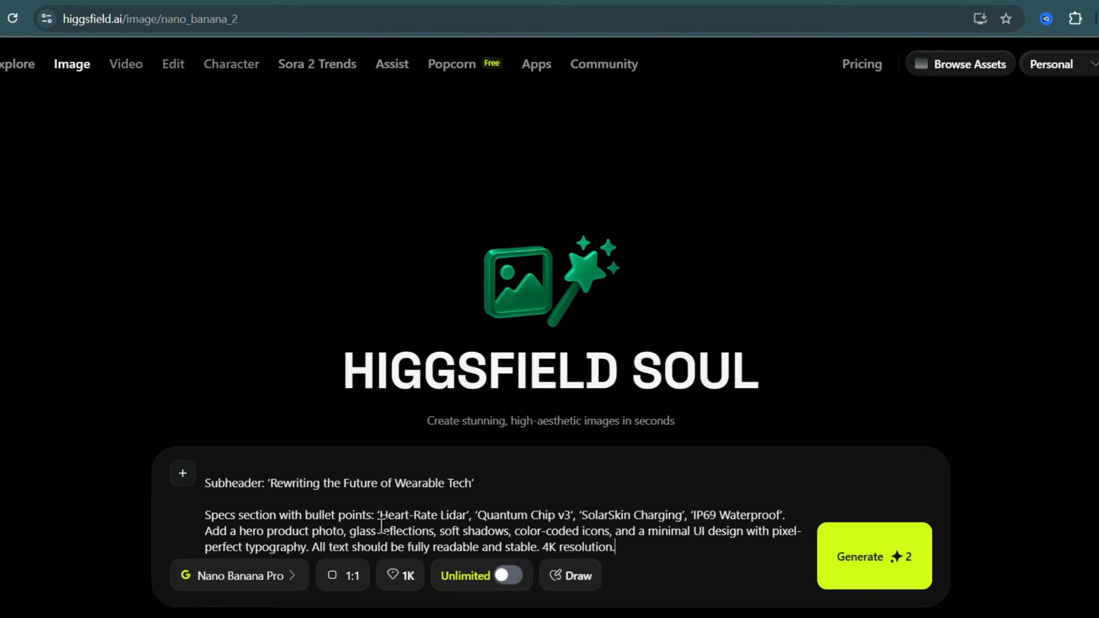
scroll(380, 523, up, 3)
scroll(381, 526, down, 3)
Set the aspect ratio to 16:9 and the quality to 4K, and generate the wearable tech image.
click(350, 580)
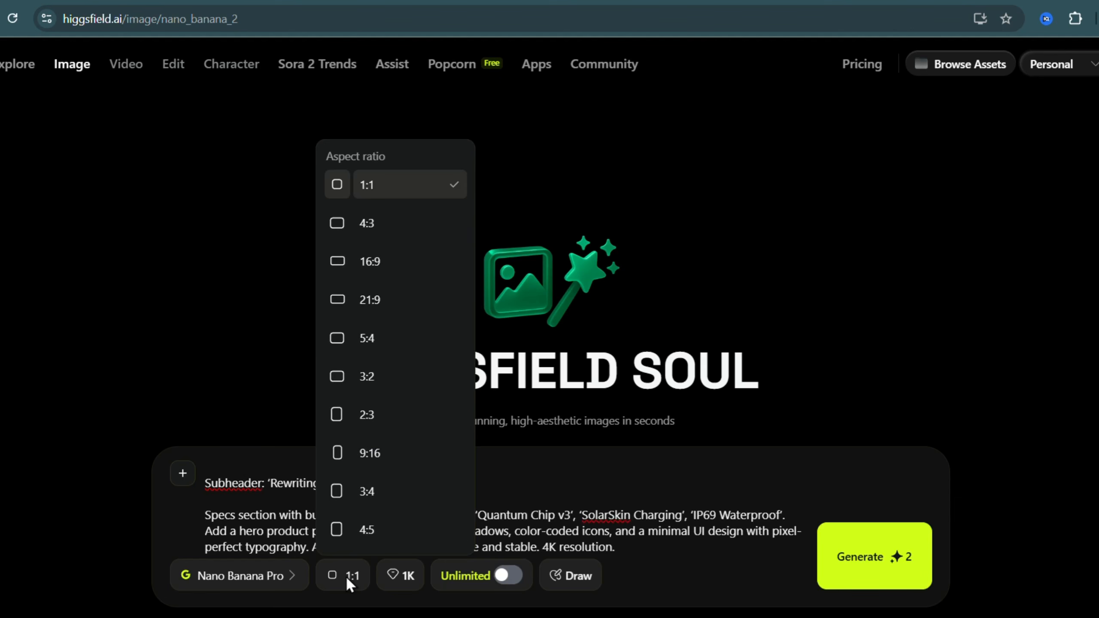
click(380, 262)
click(404, 576)
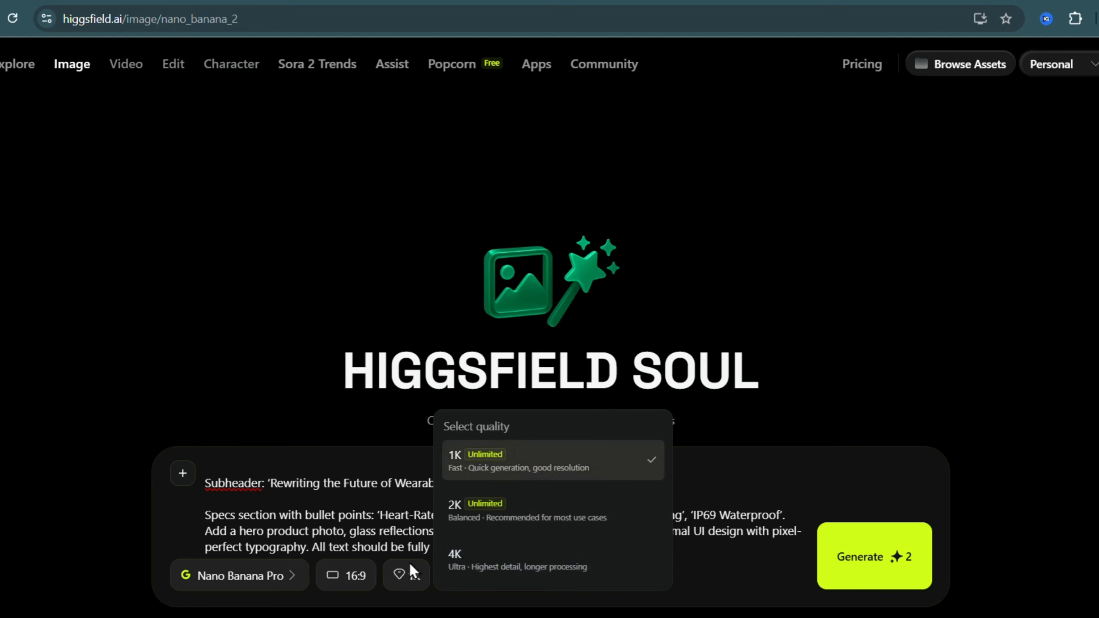
click(446, 556)
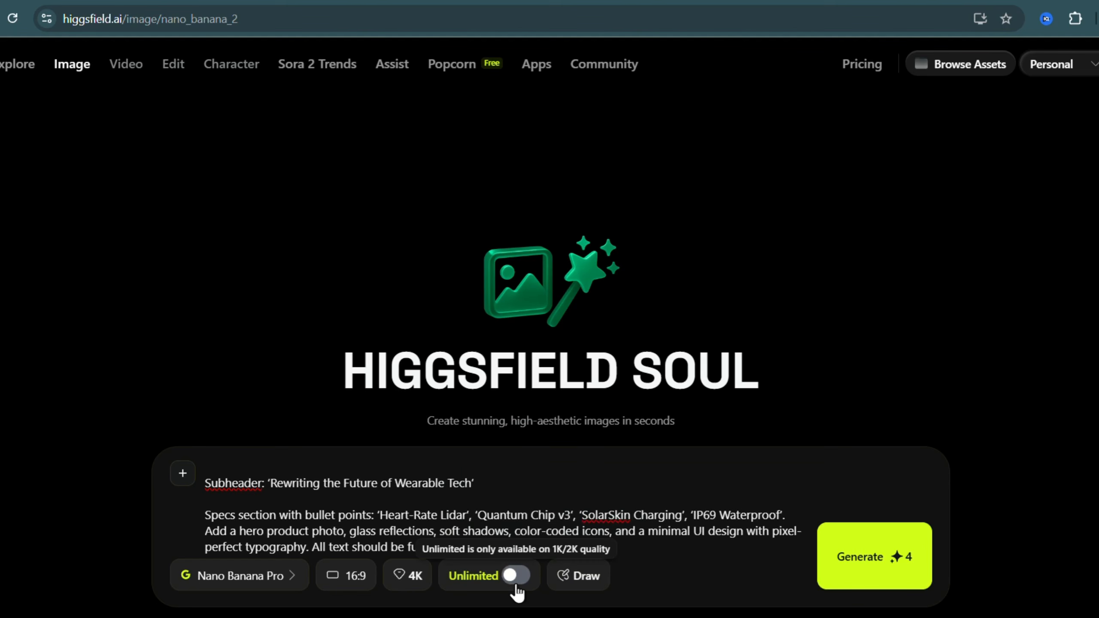
click(874, 556)
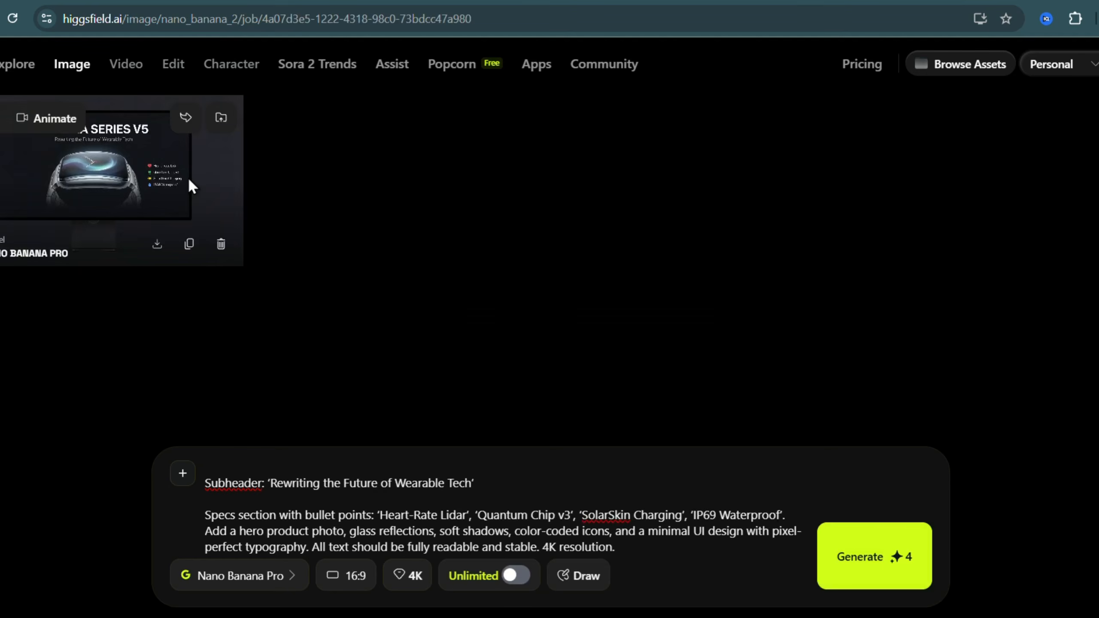
View the generated smartwatch image at full size to check its headline and spec text, and close the view.
click(187, 177)
click(317, 240)
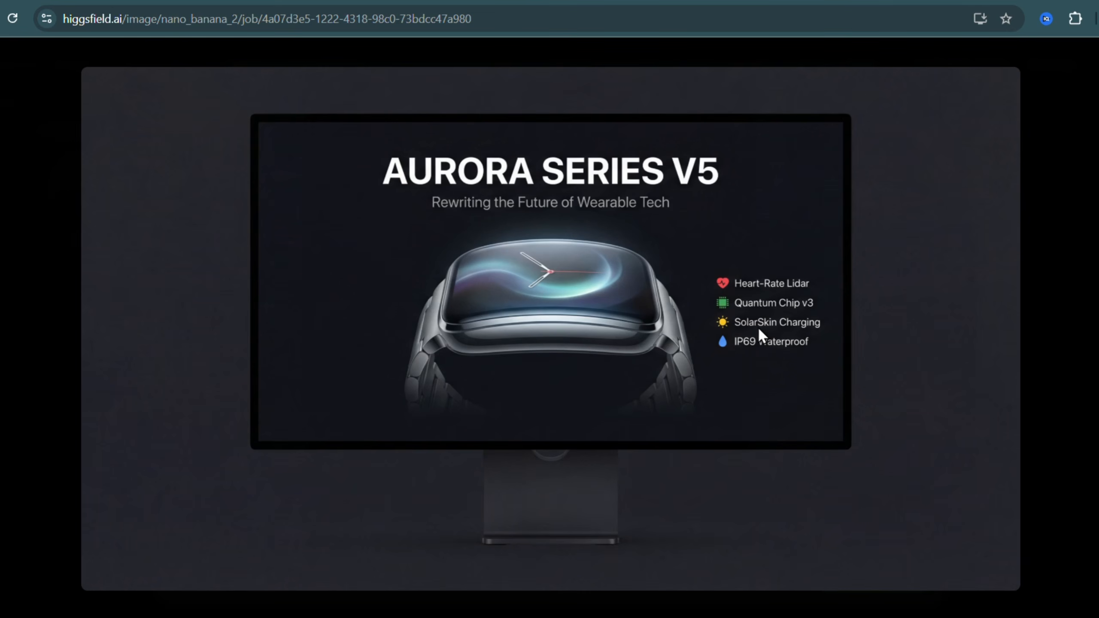
key(Escape)
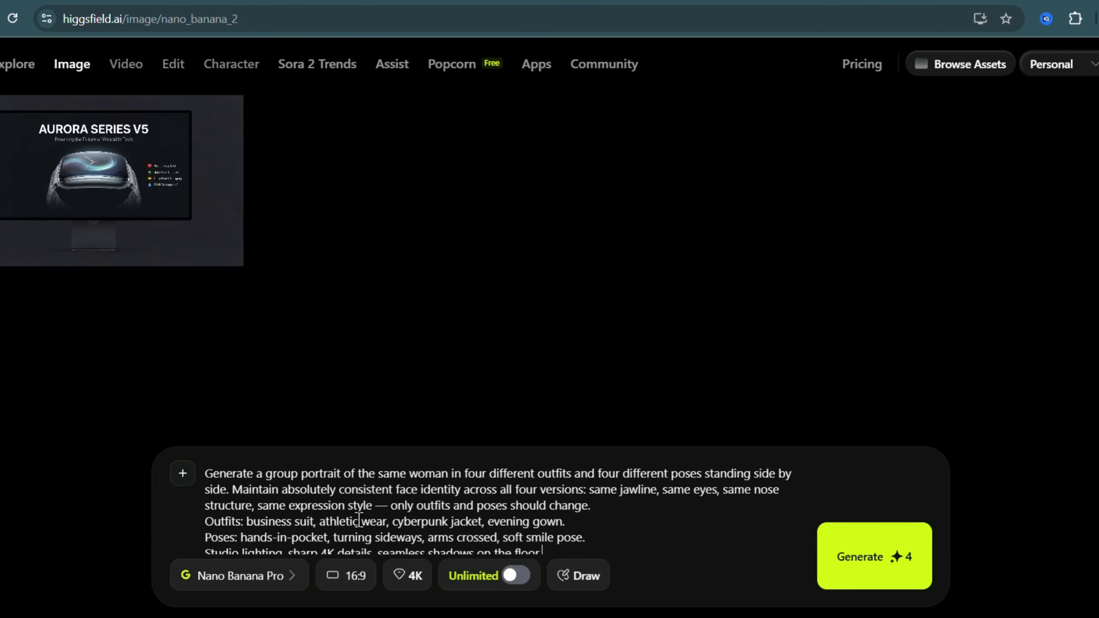
Generate a group portrait of the same woman in four outfits and poses, and inspect the result at full size.
click(866, 553)
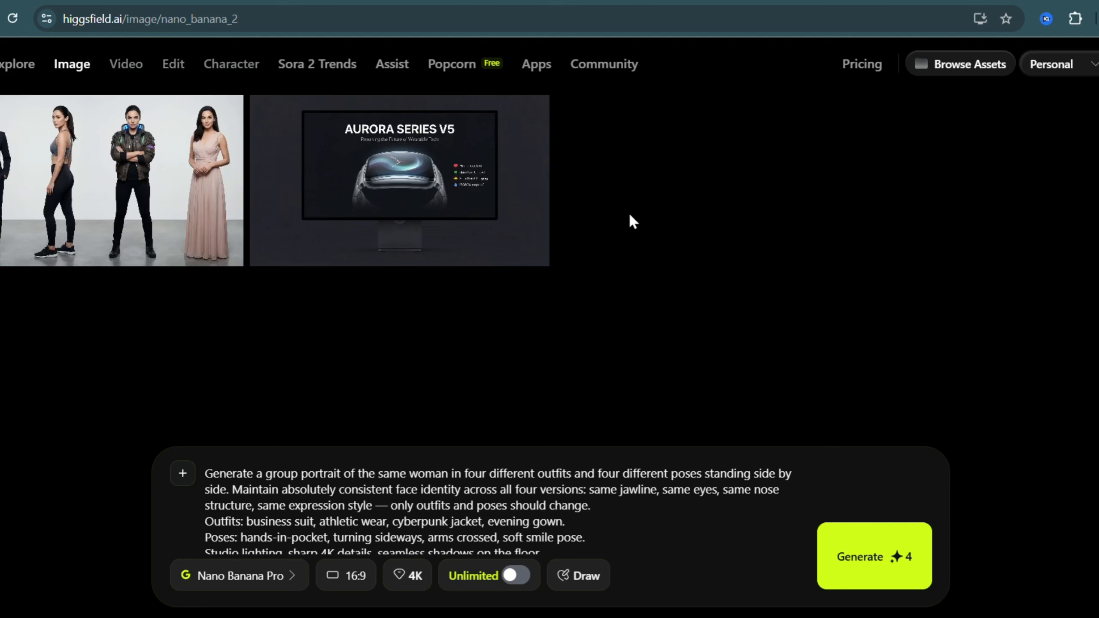
click(144, 151)
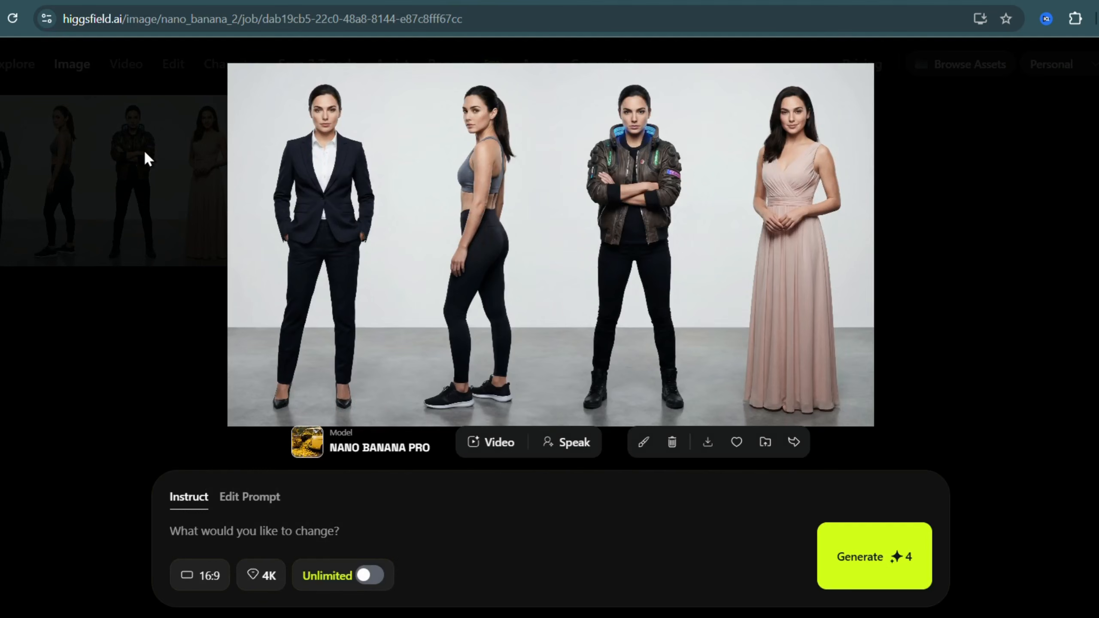
click(459, 237)
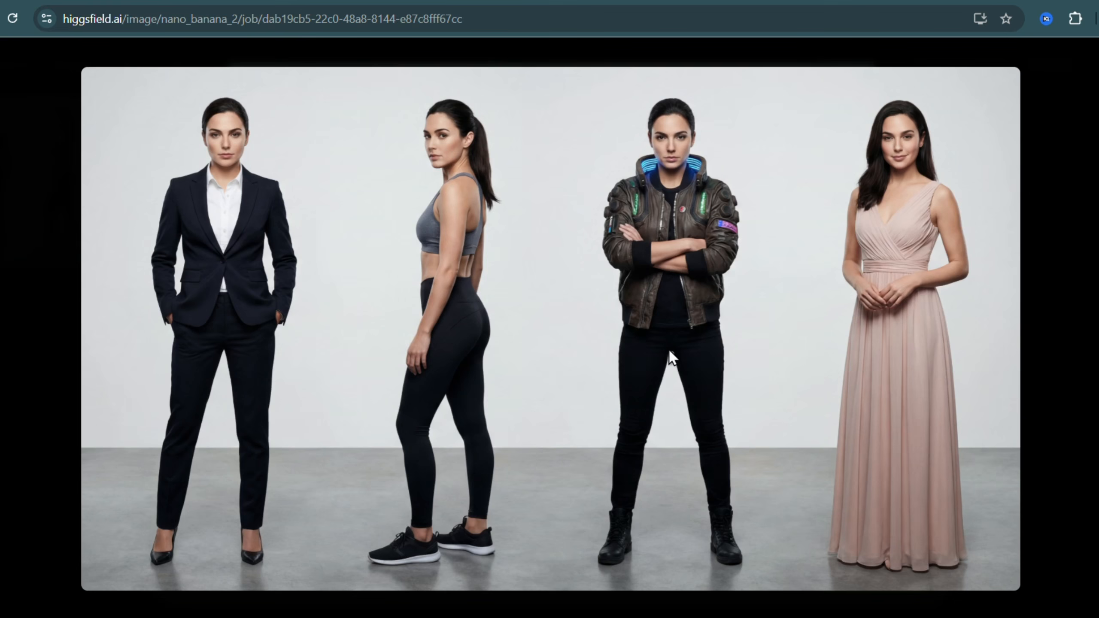
key(Escape)
Generate an overhead wooden desk shot with 3 open books, 2 closed notebooks, 1 ceramic cup and a phone clock reading '10:42'.
scroll(453, 526, up, 3)
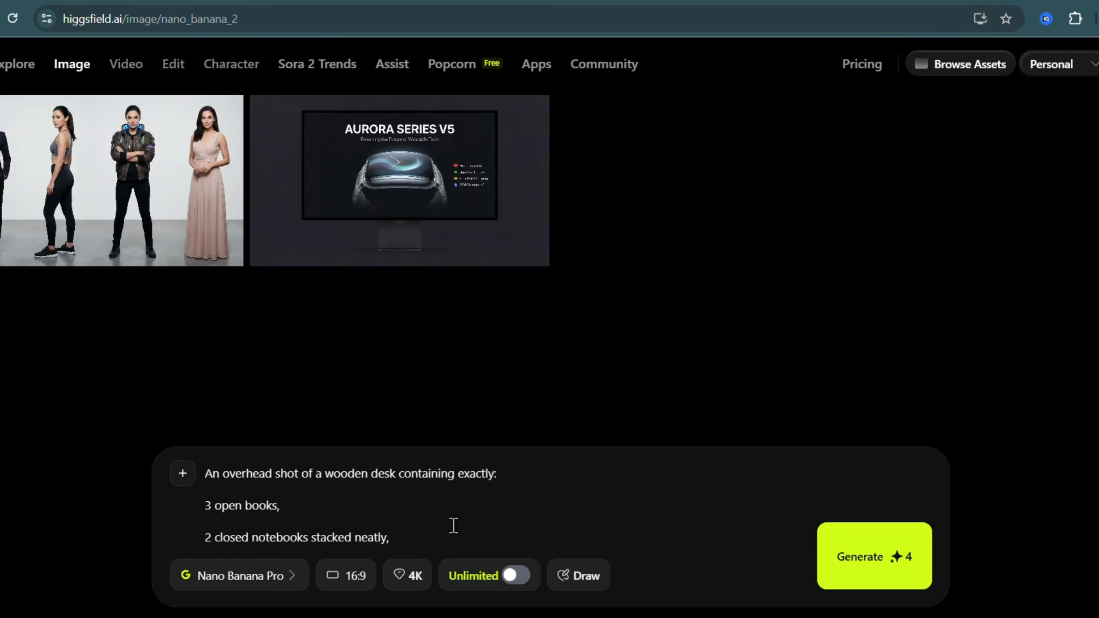
scroll(454, 525, down, 3)
scroll(453, 525, up, 3)
scroll(453, 525, down, 3)
click(868, 559)
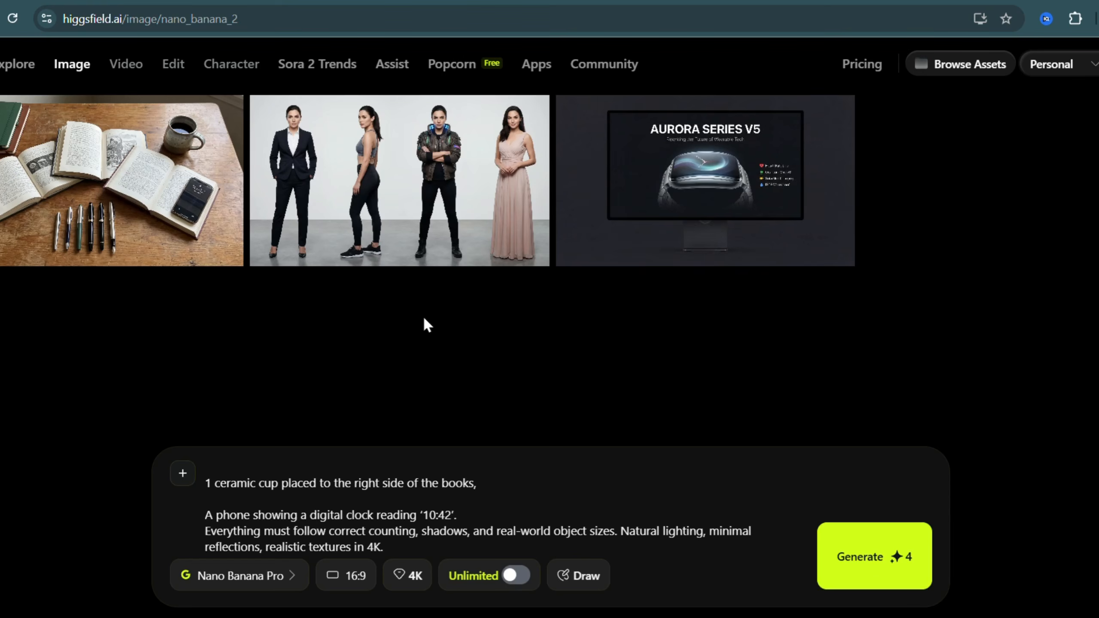
View the generated desk image at full size to check the object counts and the phone clock, and close the view.
click(136, 169)
click(464, 278)
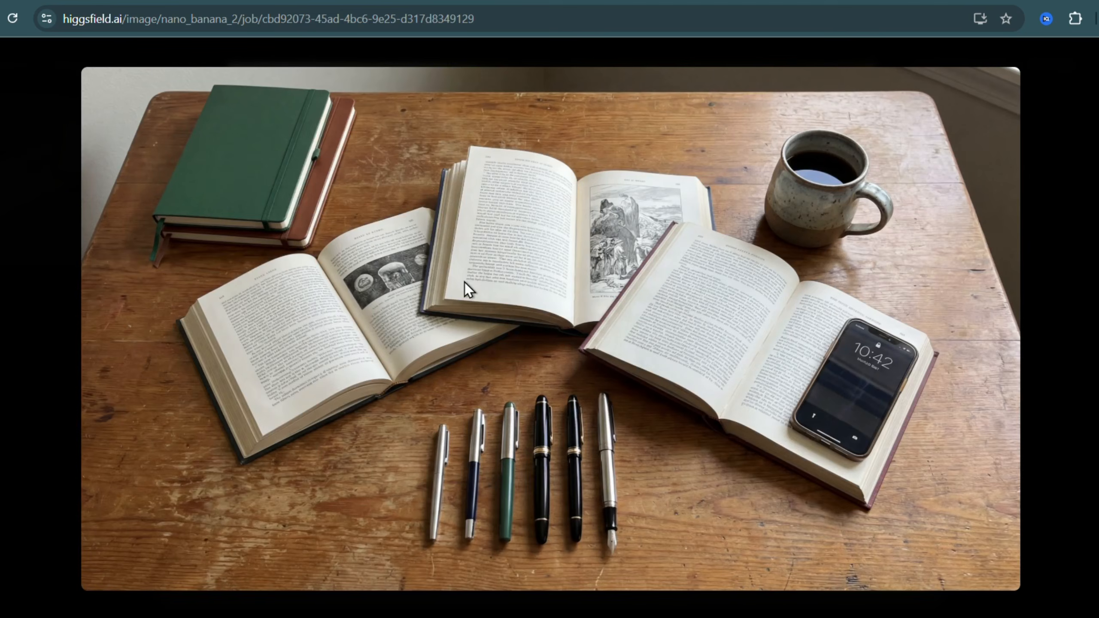
key(Escape)
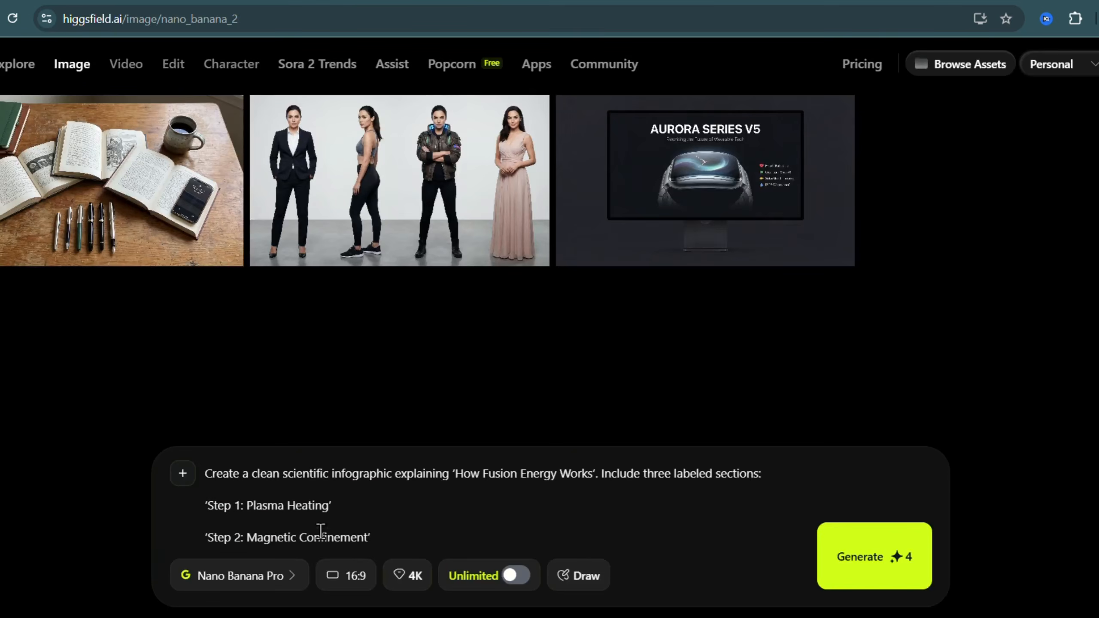
Generate a scientific infographic on 'How Fusion Energy Works' with sections for Plasma Heating, Magnetic Confinement and Energy Release.
scroll(321, 531, up, 5)
scroll(518, 522, down, 5)
click(895, 568)
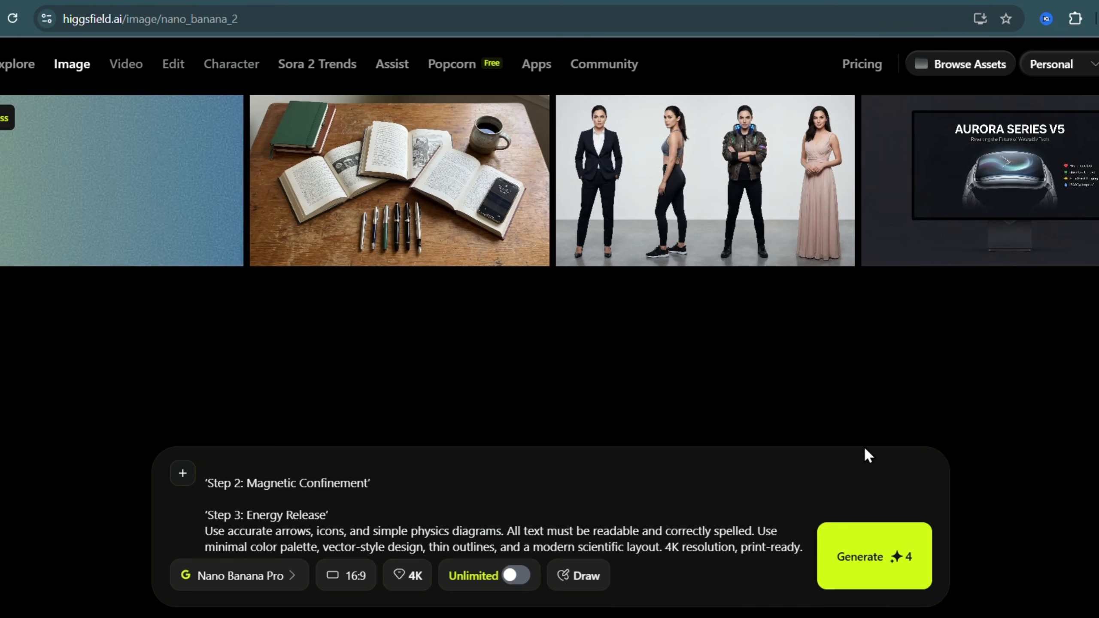
View the fusion energy infographic at full size to check its labels and diagrams, and close the view.
click(130, 179)
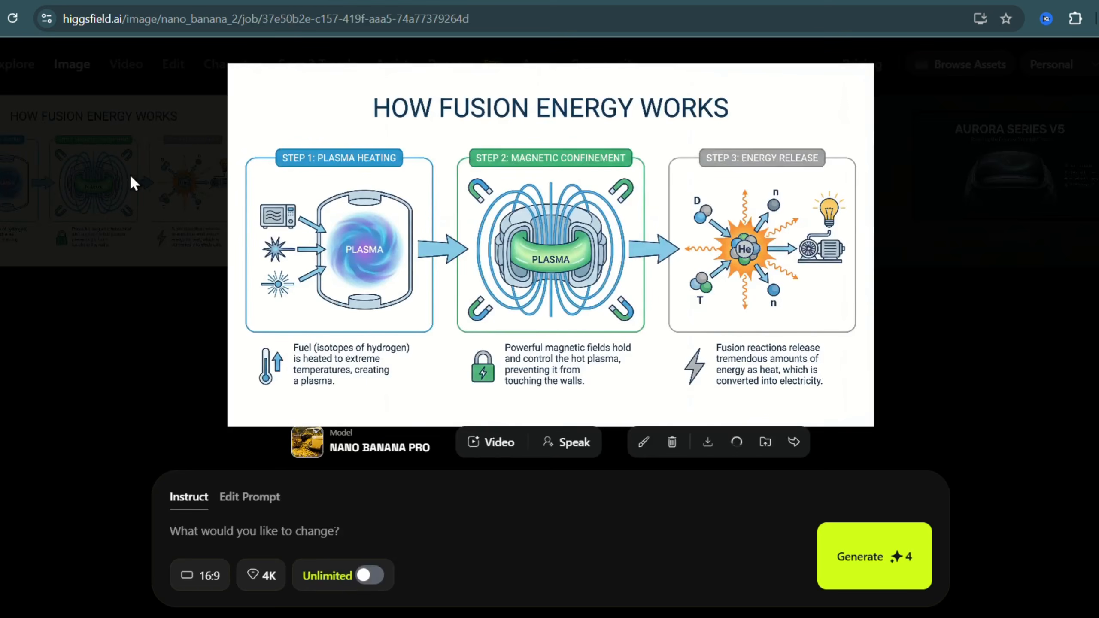
click(381, 230)
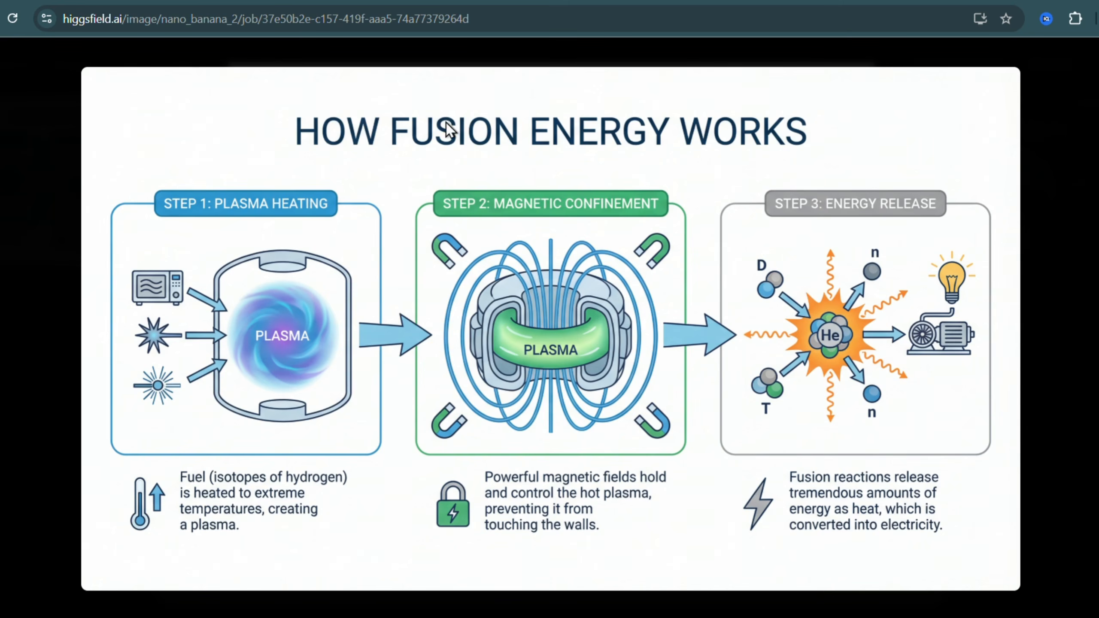
key(Escape)
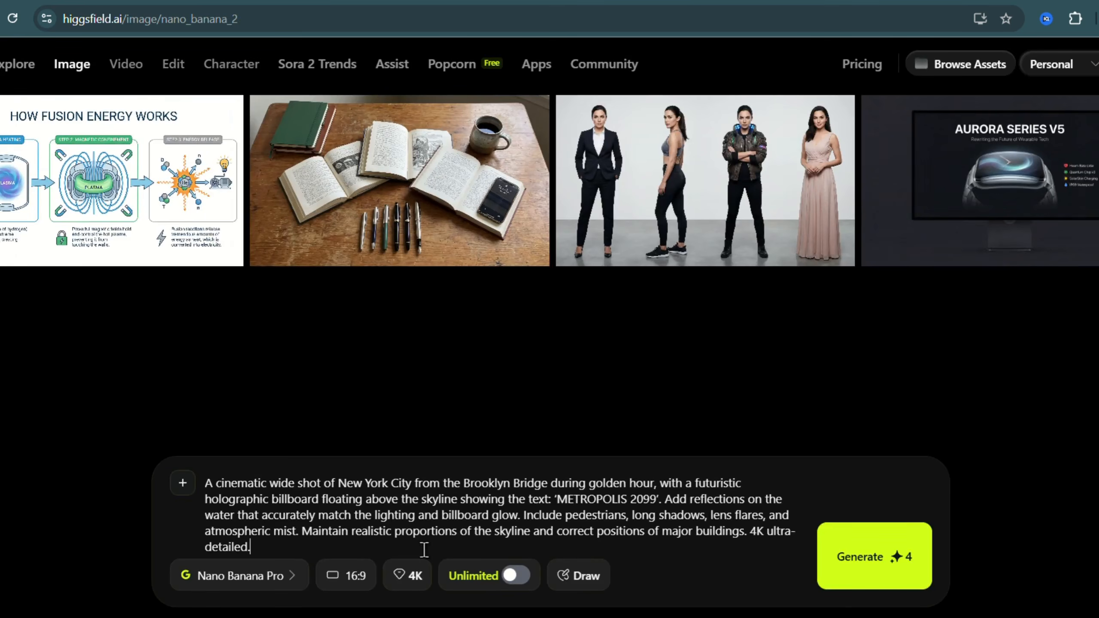
Generate a golden-hour New York City shot from the Brooklyn Bridge with a holographic billboard reading 'METROPOLIS 2099'.
click(908, 564)
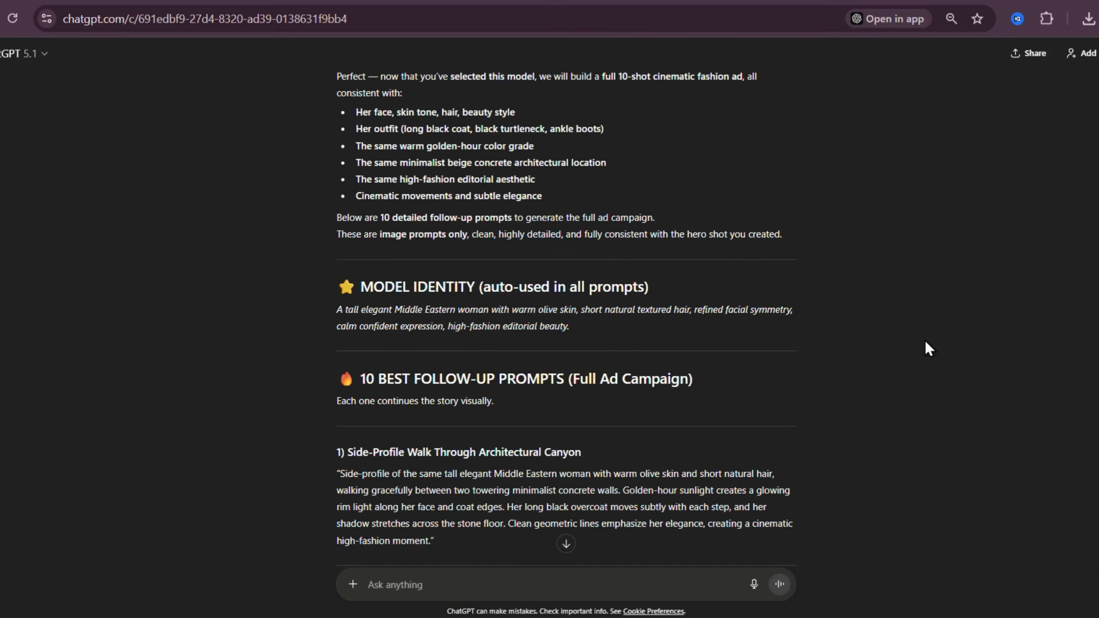
Switch to ChatGPT and read through the 10 follow-up image prompts for the fashion ad campaign.
scroll(925, 342, down, 6)
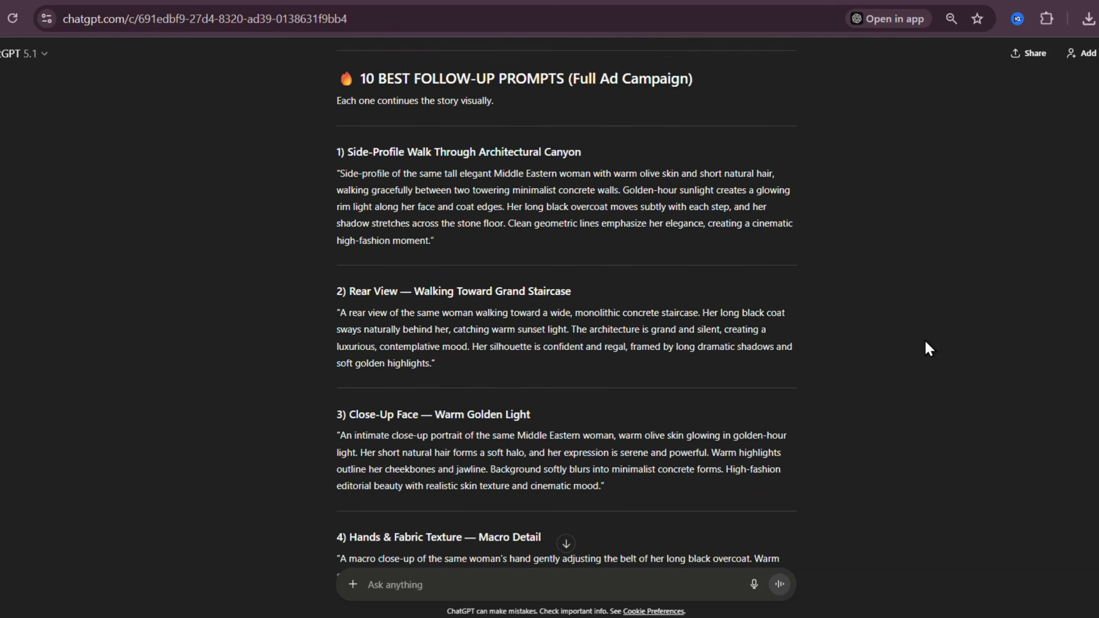
scroll(927, 344, down, 13)
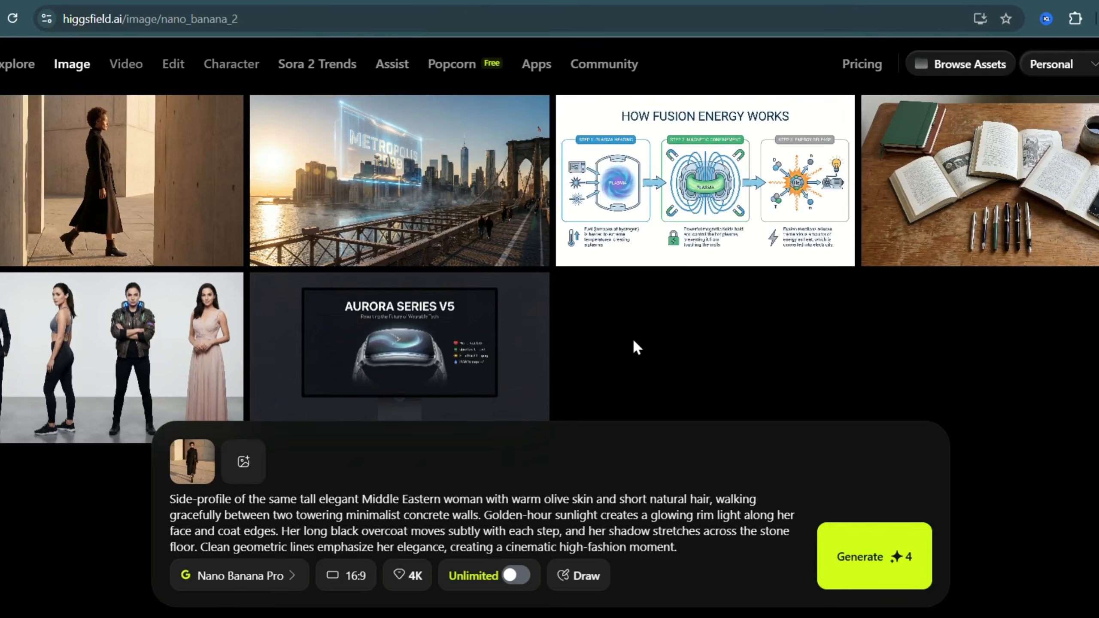
Check the side-profile shot at full size and generate a rear view of the same woman walking toward a wide, monolithic concrete staircase.
click(142, 176)
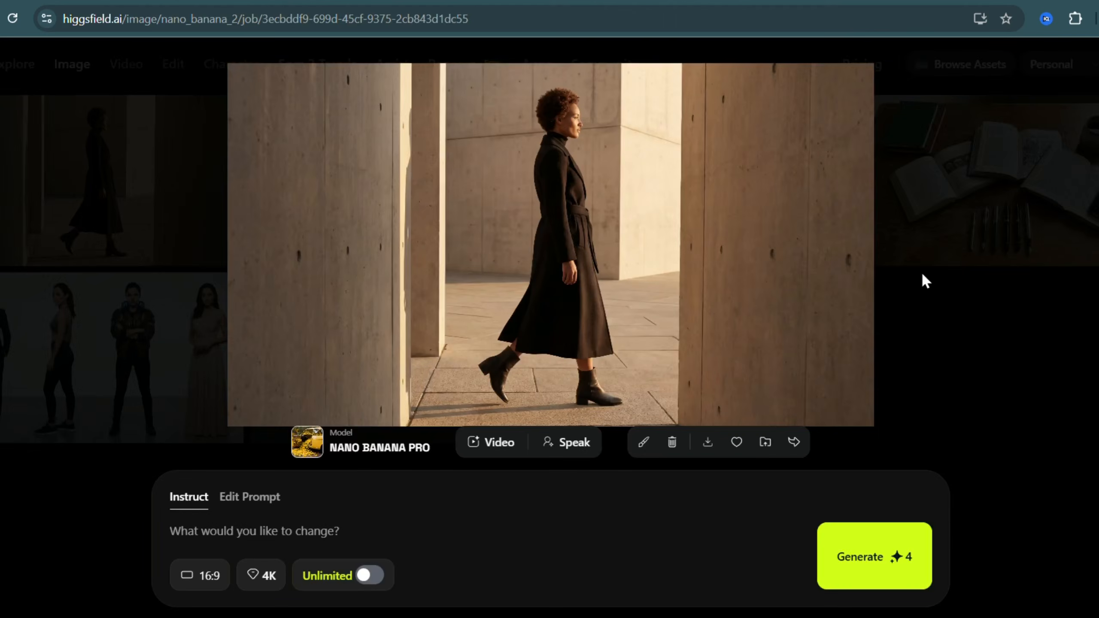
click(923, 280)
click(38, 251)
click(38, 252)
key(ctrl+a)
text(A rear view of the same woman walking toward a wide, monolithic concrete staircase. Her long black coat sways naturally behind her, catching warm sunset light. The architecture is grand and silent, creating a luxurious, contemplative mood. Her silhouette is confident and regal, framed by long dramatic shadows and soft golden highlights.)
click(851, 558)
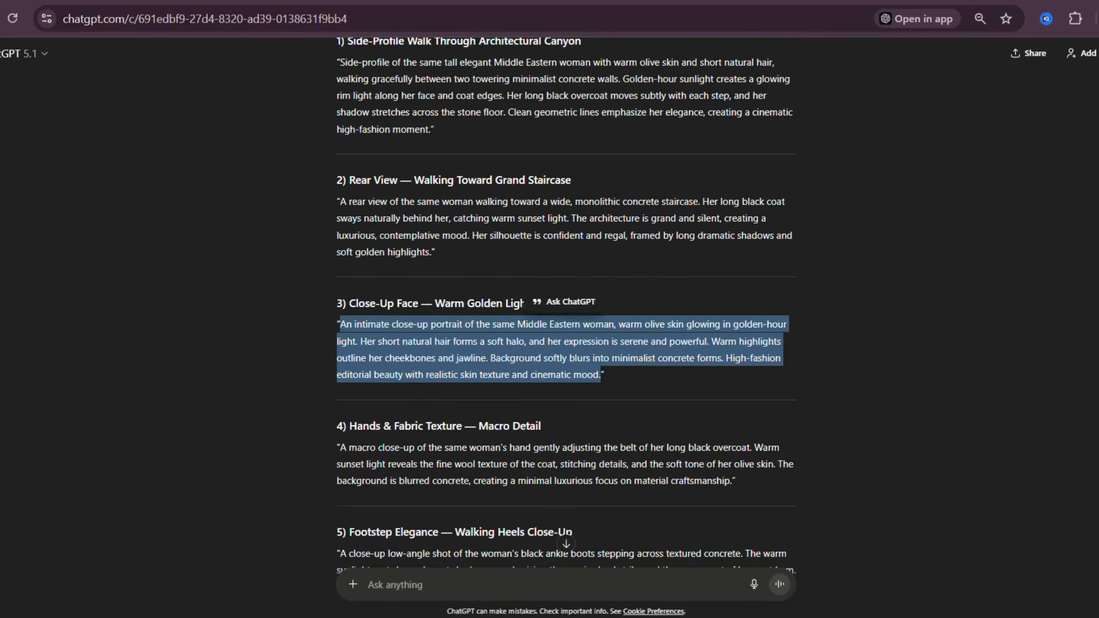
Switch to ChatGPT and copy further follow-up prompts, including the three-quarter walking portrait, over-the-shoulder look back and reflective moment beside a wall.
scroll(567, 303, down, 3)
drag(336, 457, 340, 433)
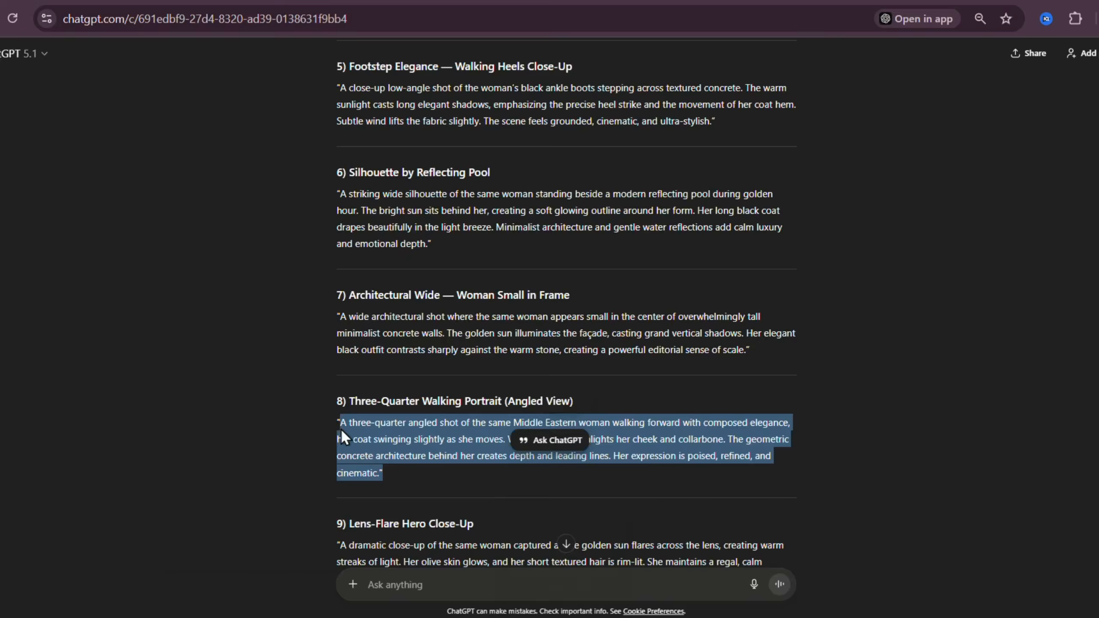
scroll(567, 303, down, 3)
drag(790, 423, 338, 385)
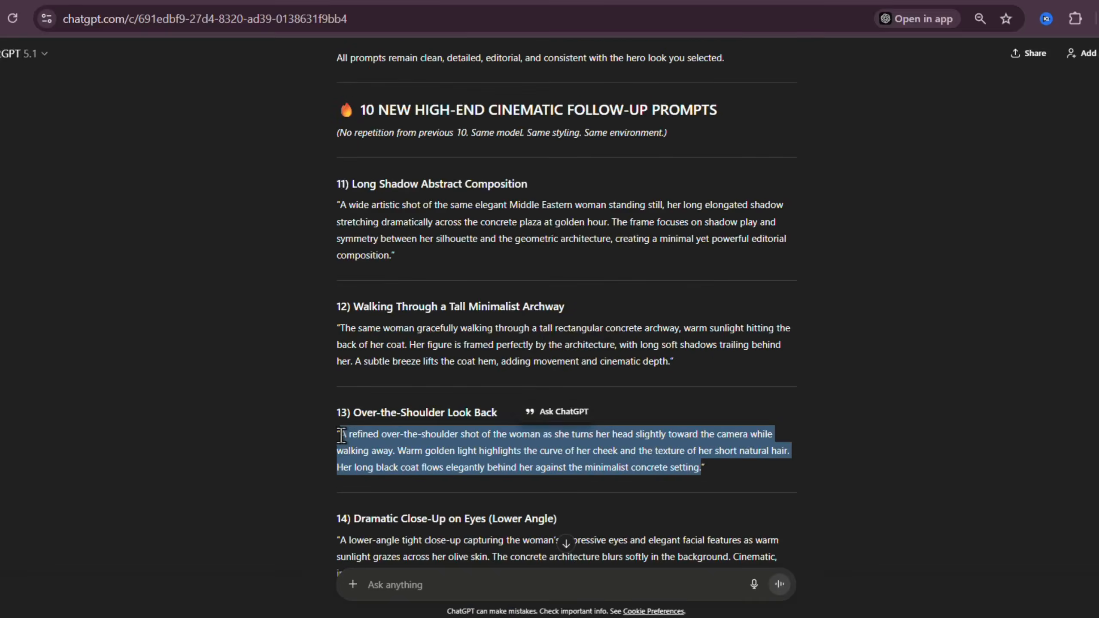
scroll(566, 304, down, 5)
drag(442, 408, 333, 374)
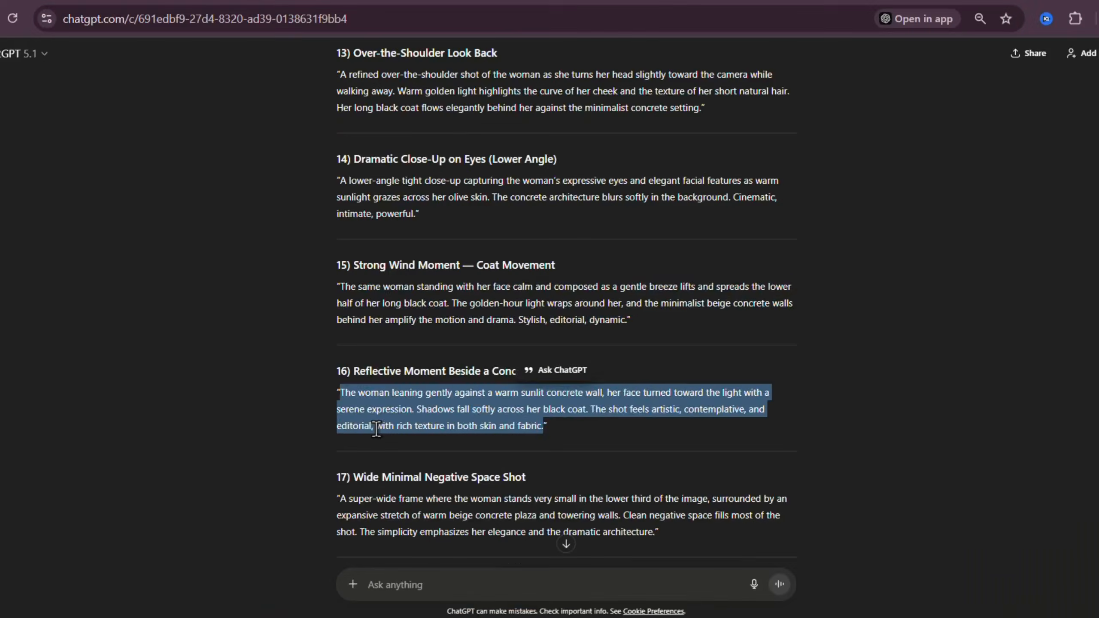
scroll(550, 303, down, 2)
drag(545, 420, 339, 375)
scroll(549, 303, down, 2)
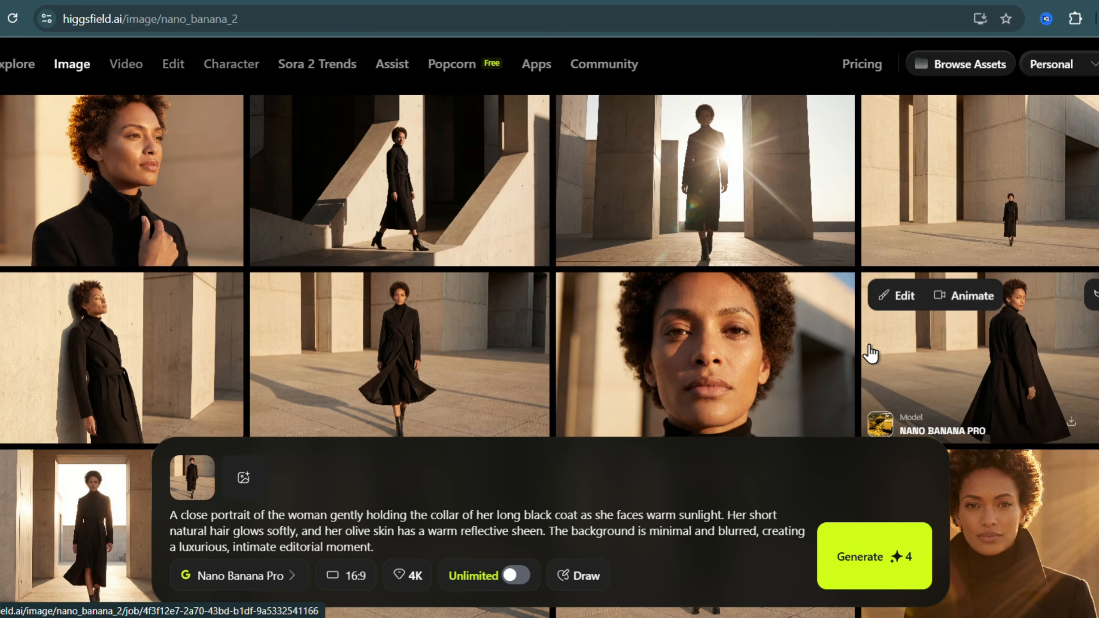
Return to Higgsfield and browse the gallery of campaign images, comparing the woman's face, coat and lighting across the shots.
scroll(765, 301, down, 5)
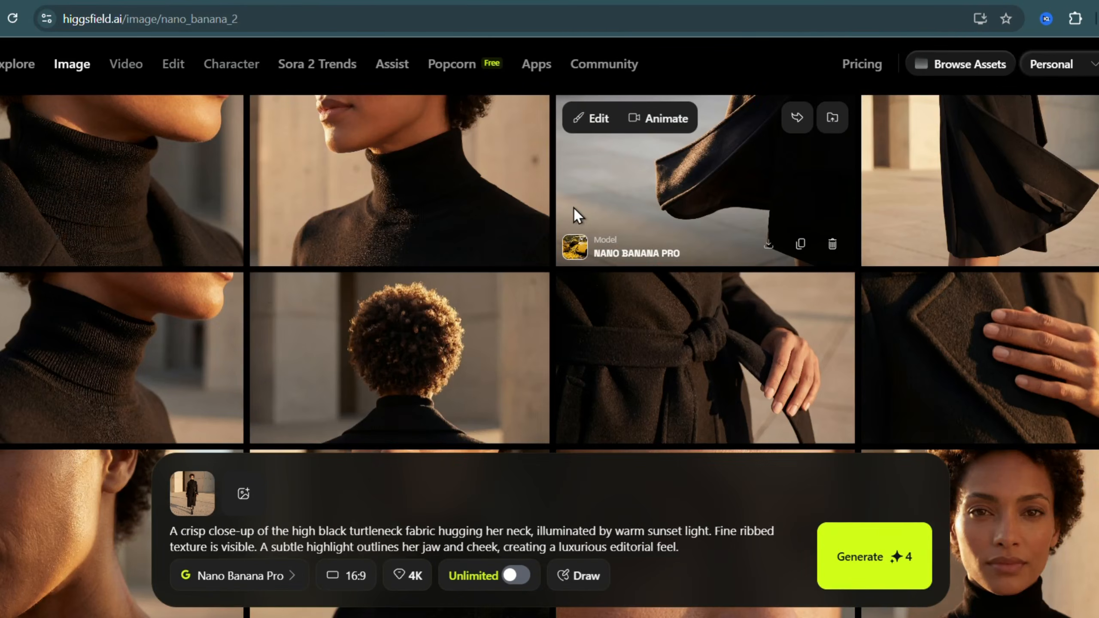
scroll(574, 207, down, 15)
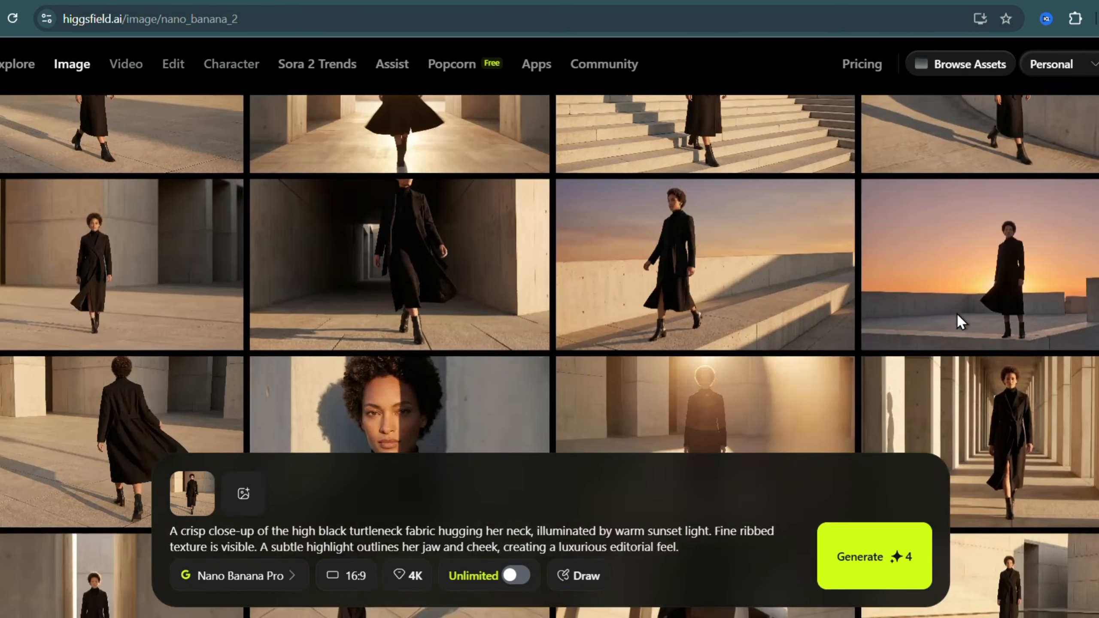
scroll(957, 312, down, 10)
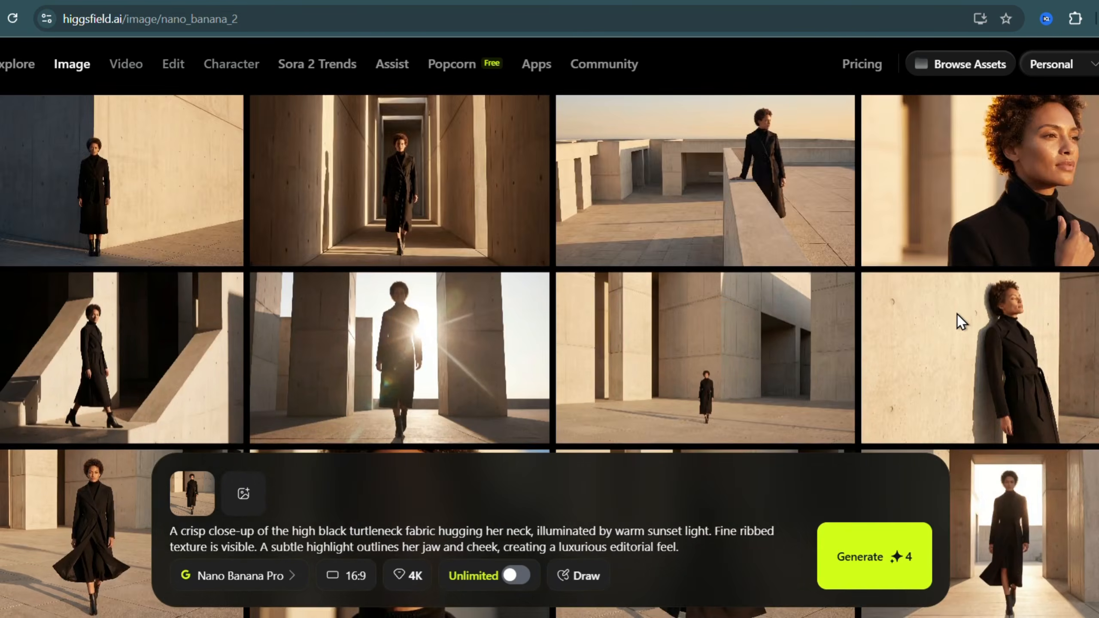
scroll(957, 315, down, 5)
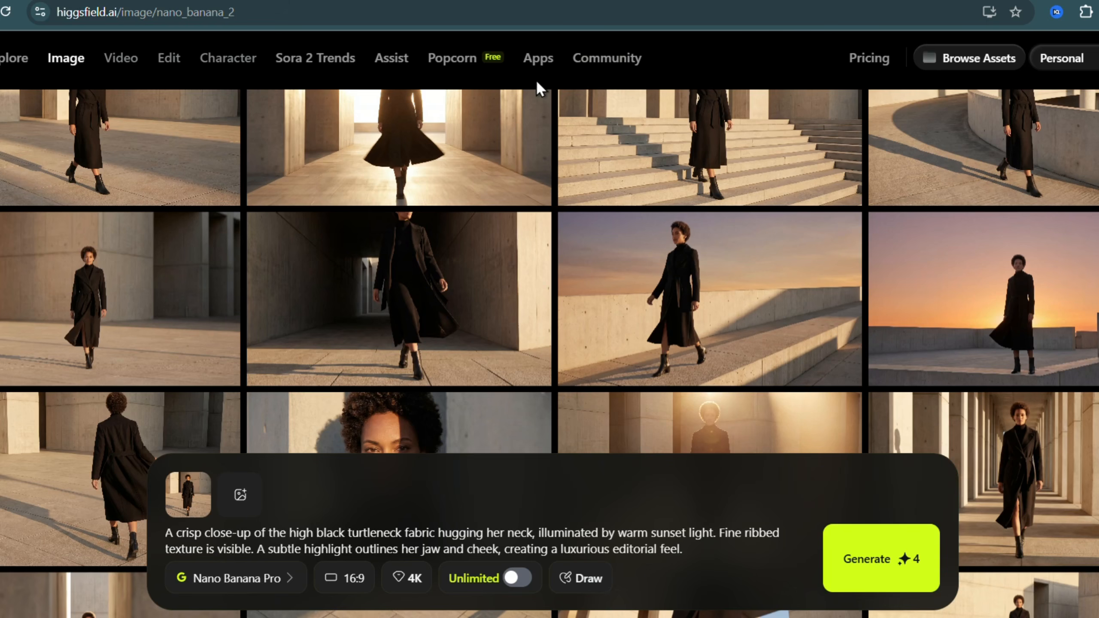
Use the close-up of the walking black ankle boots as a video start frame and enter a motion prompt for Kling 2.5 Turbo.
click(352, 236)
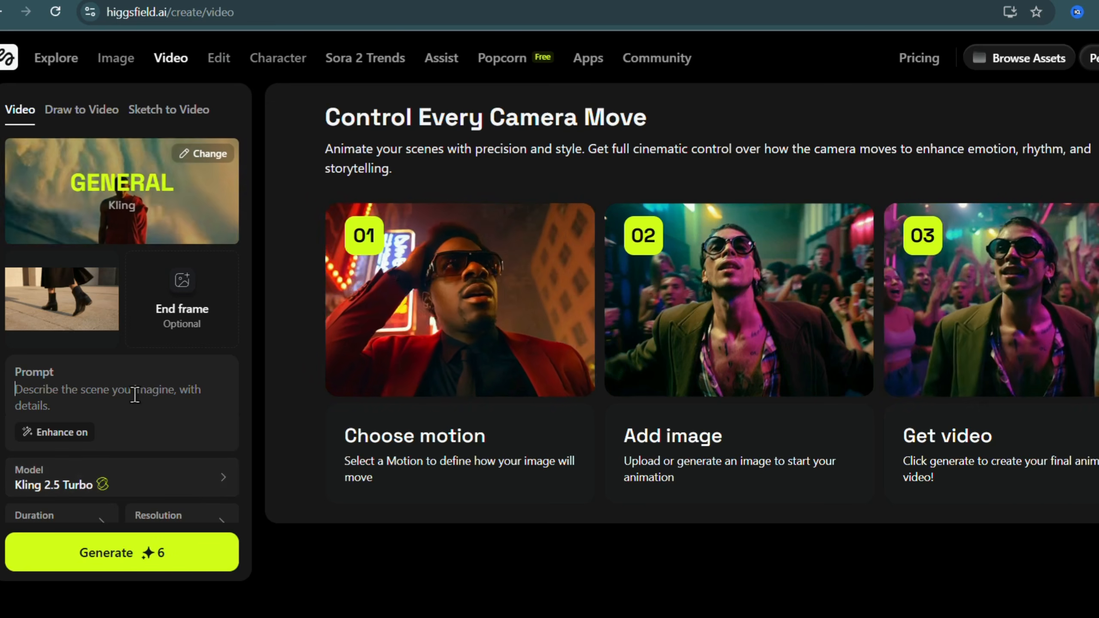
click(144, 414)
text(walking forward, camera follows)
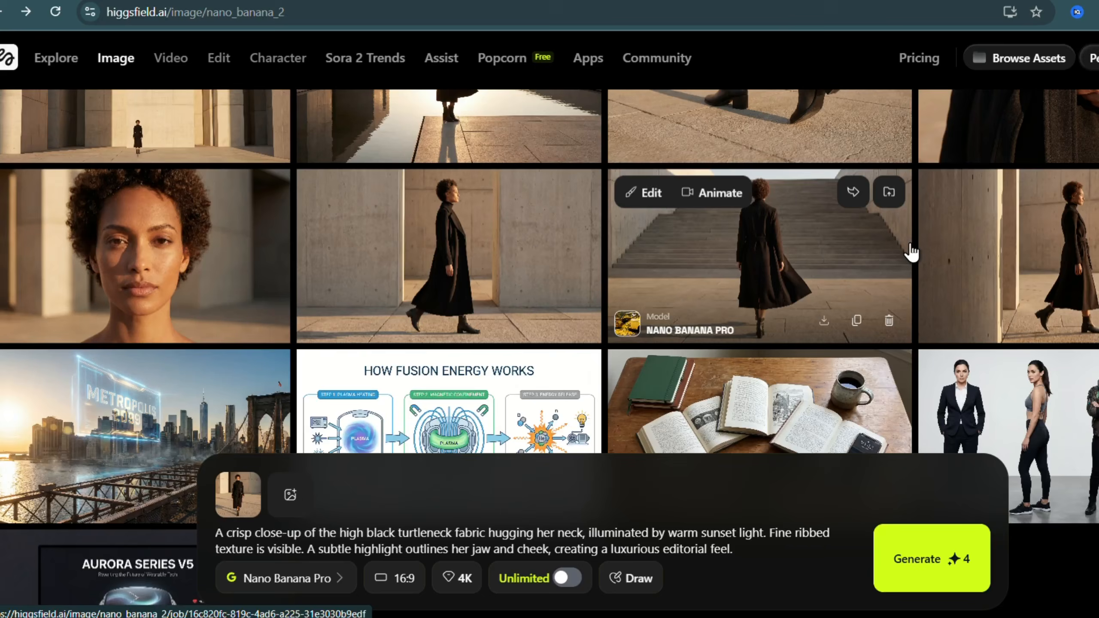
Open the rear-view staircase shot, and in Canva set the campaign image on page 3 as the page background.
click(908, 253)
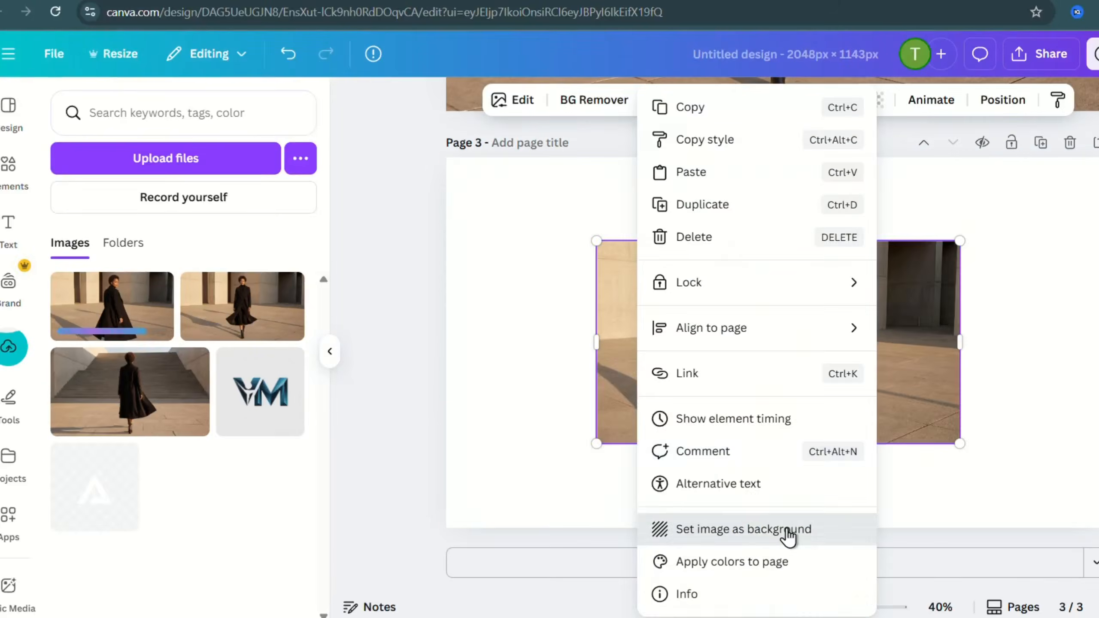
click(784, 529)
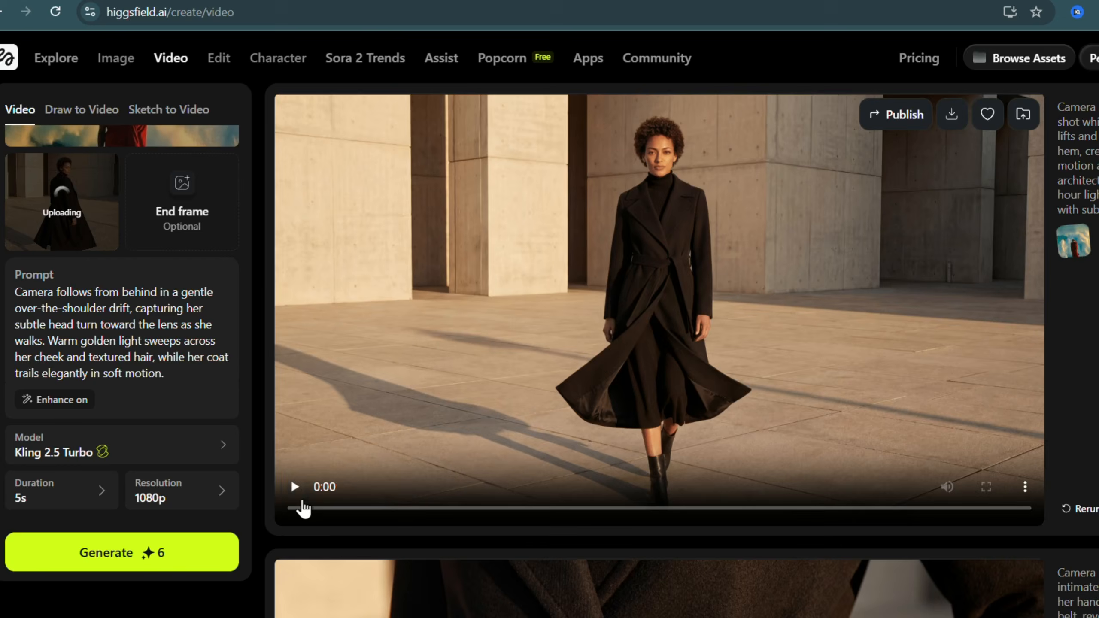
In Higgsfield, generate 5 s, 1080p Kling 2.5 Turbo clips with an over-the-shoulder drift and a three-quarter tracking arc.
click(155, 559)
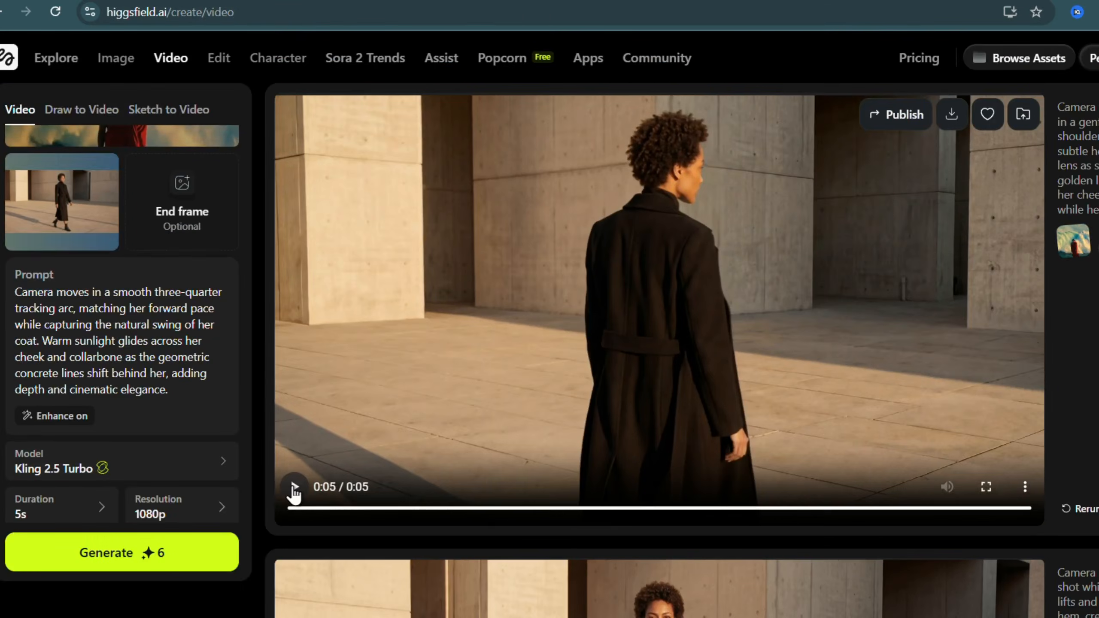
click(164, 547)
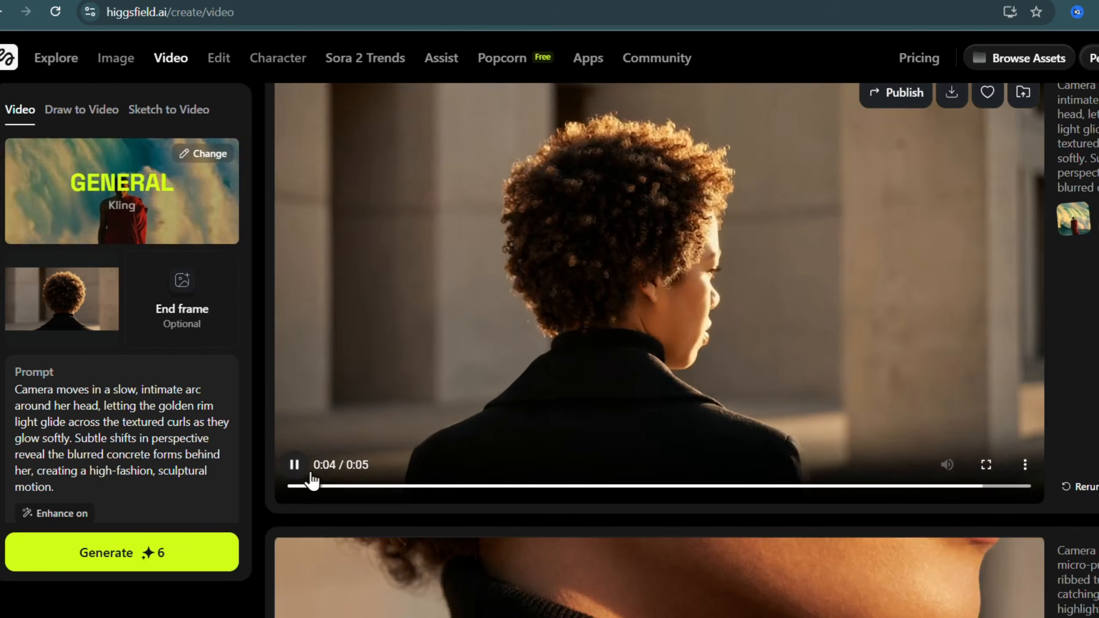
Play through the generated video clips, checking camera movement, fabric and skin detail, and the woman's consistency from shot to shot.
scroll(303, 489, down, 15)
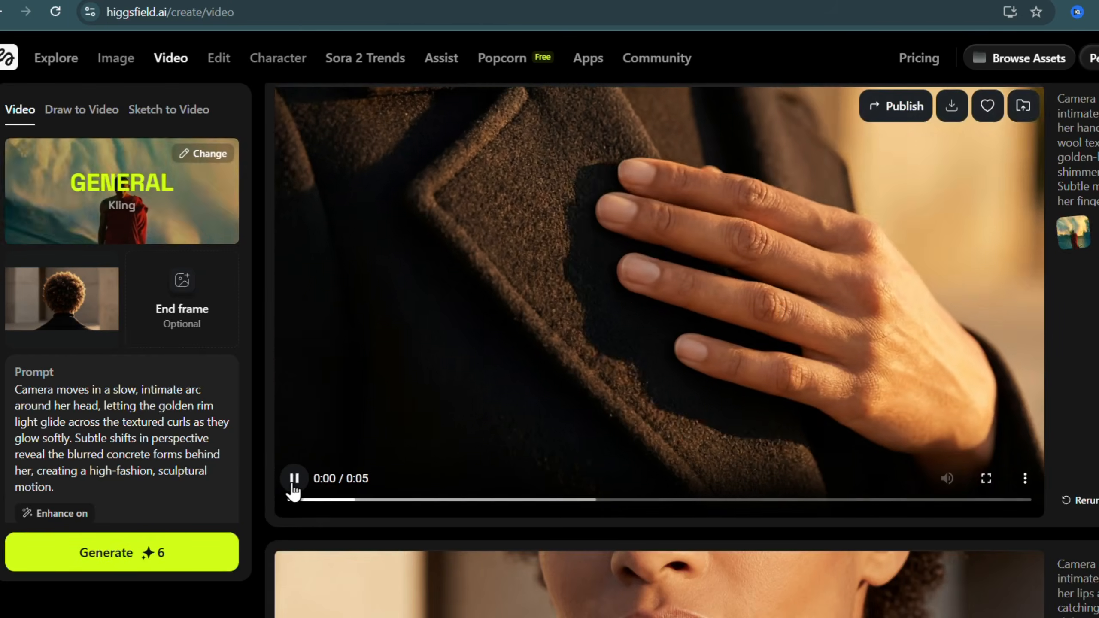
scroll(293, 487, down, 15)
scroll(294, 302, up, 6)
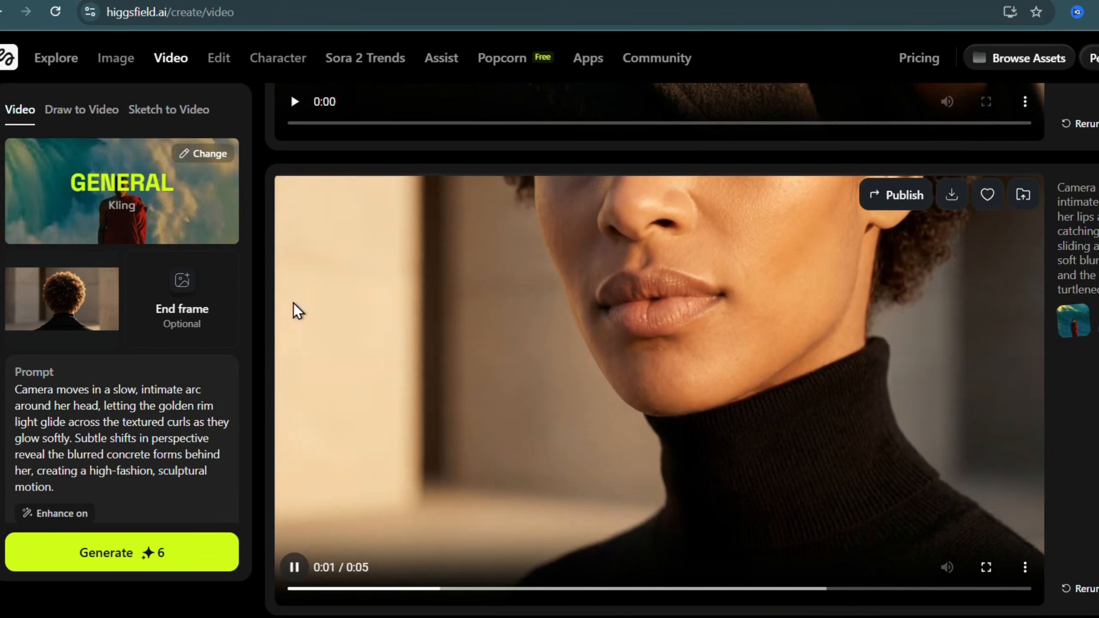
scroll(294, 303, down, 6)
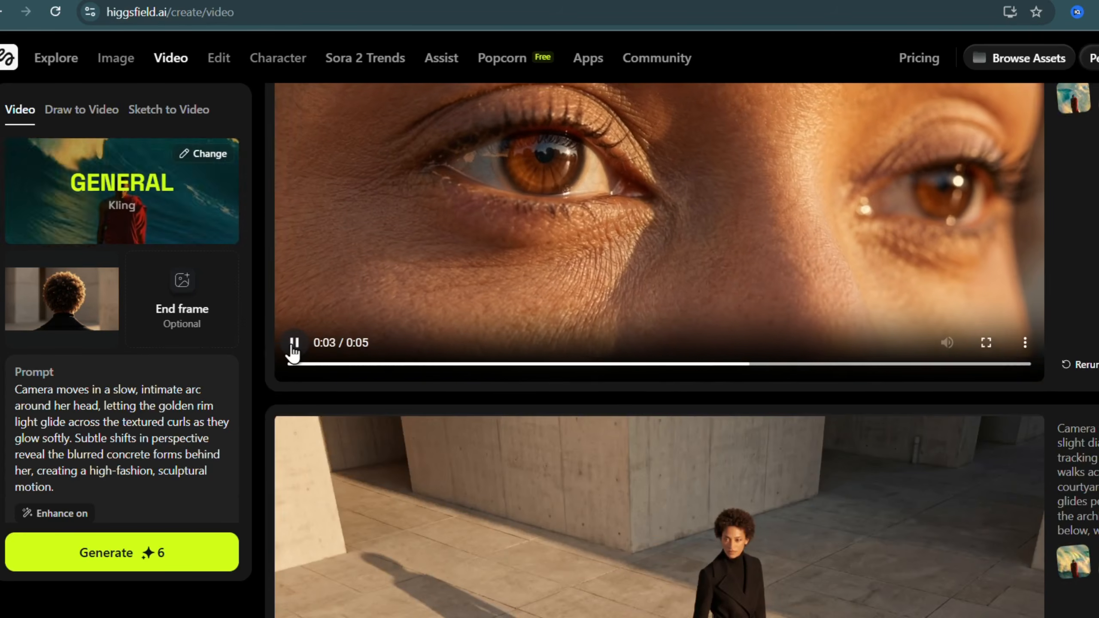
scroll(289, 390, down, 6)
scroll(296, 372, down, 4)
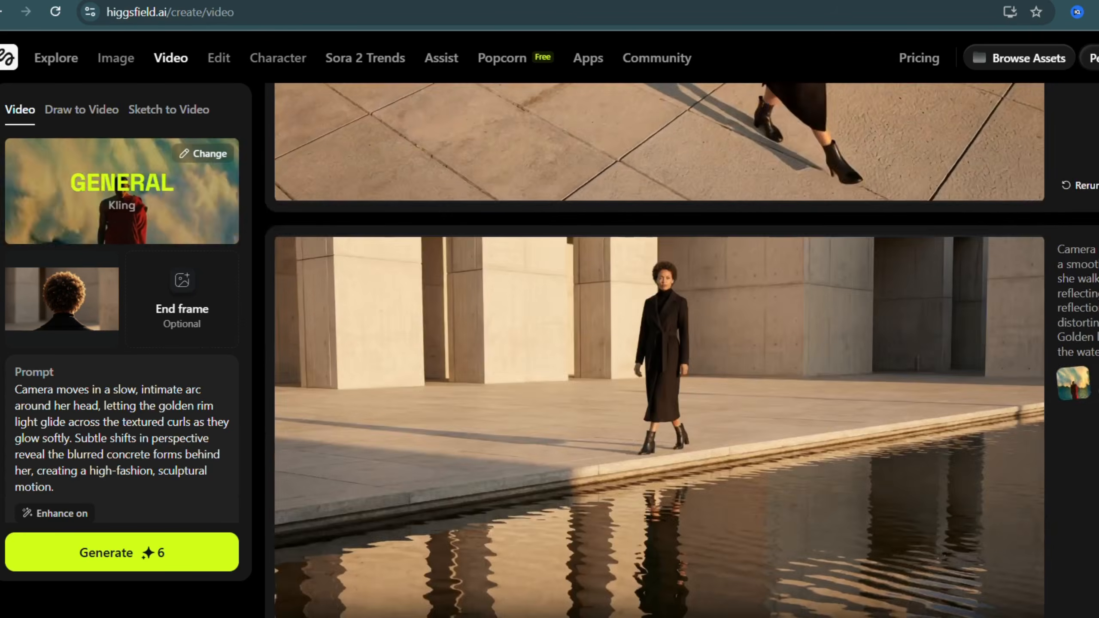
scroll(289, 445, down, 8)
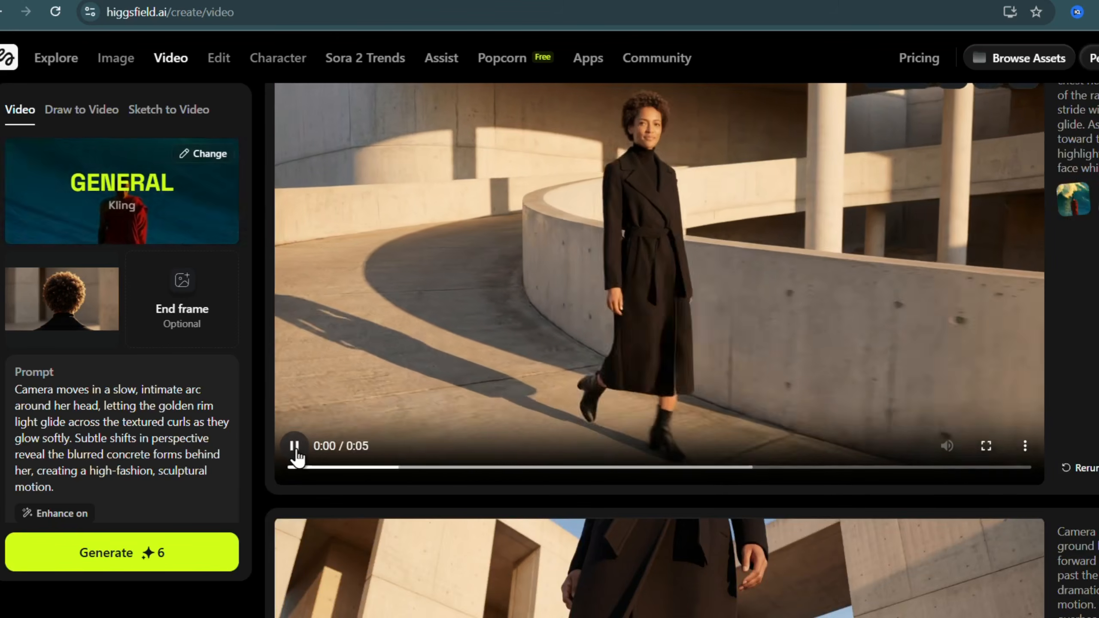
scroll(296, 456, down, 7)
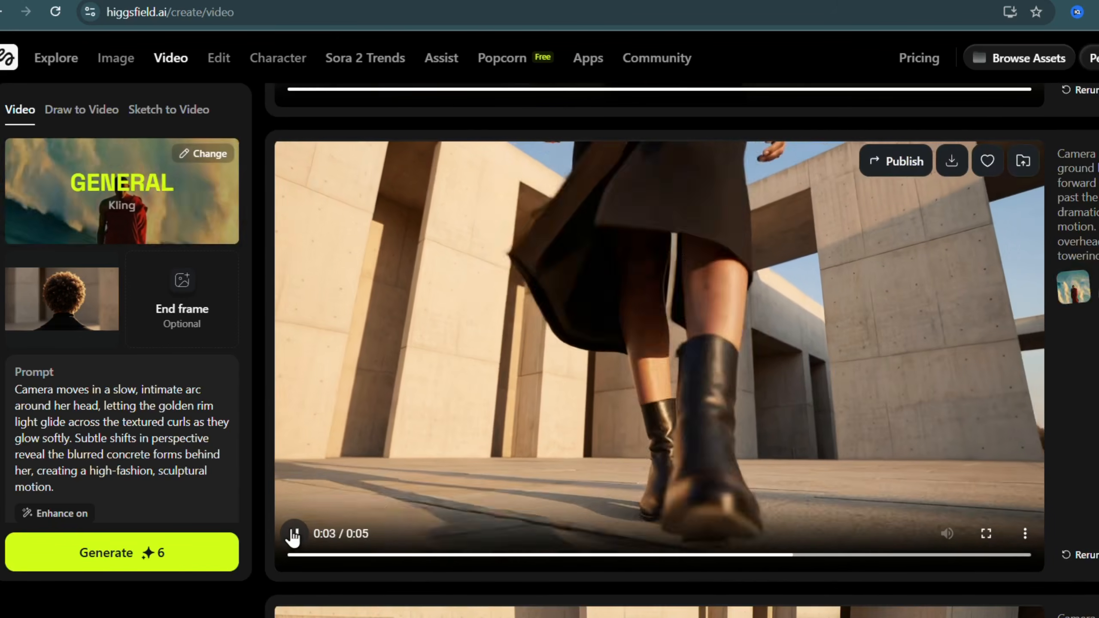
scroll(295, 600, up, 8)
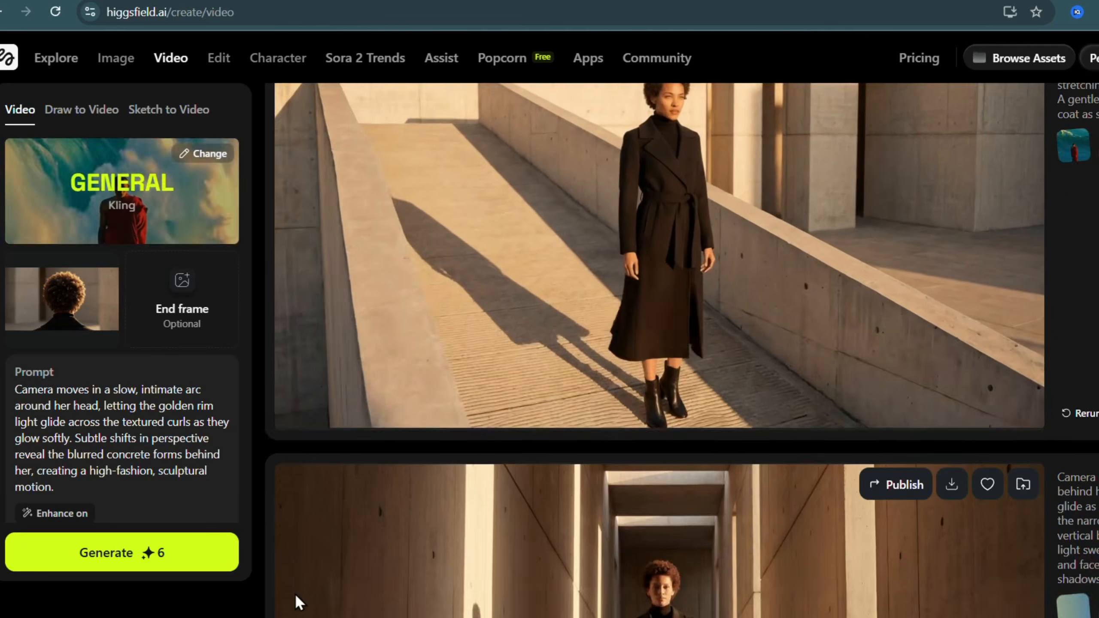
scroll(295, 593, down, 8)
scroll(295, 415, down, 8)
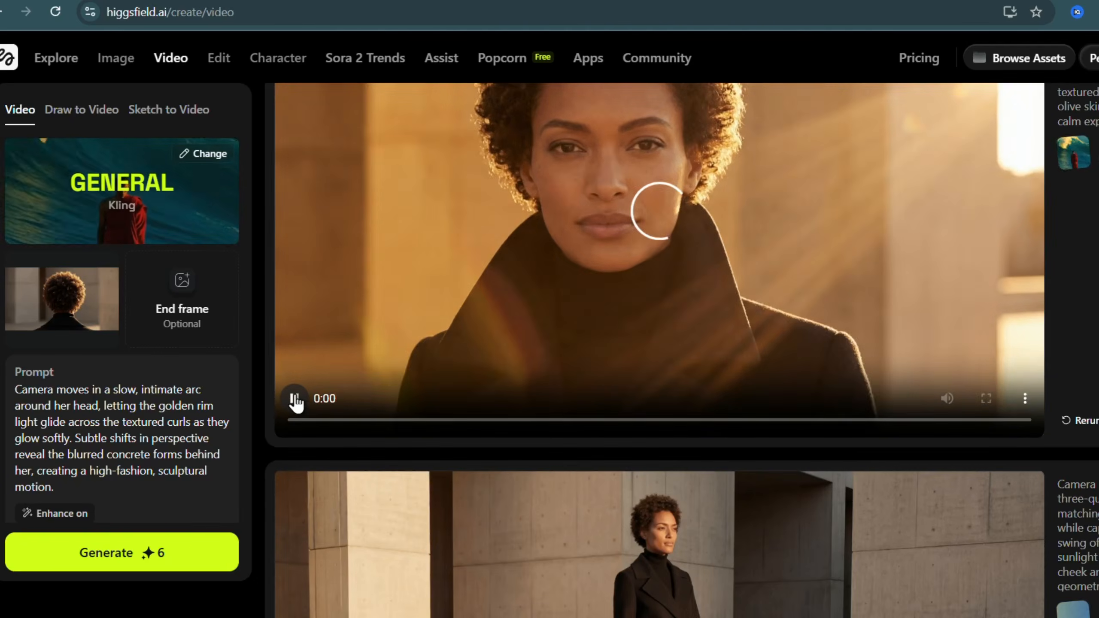
scroll(295, 403, down, 10)
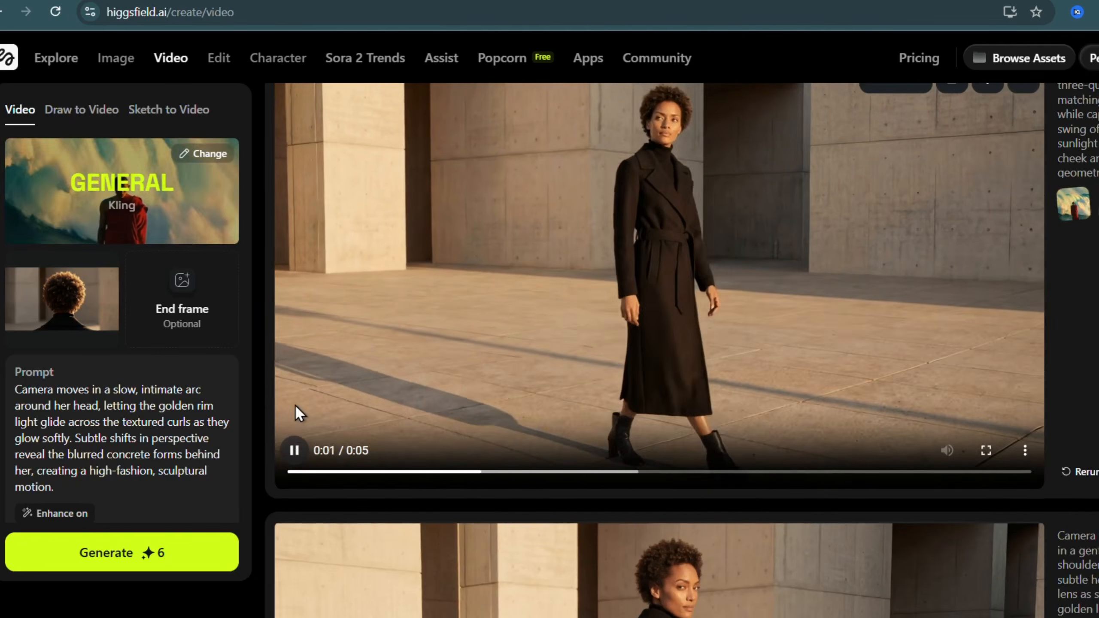
scroll(295, 419, down, 10)
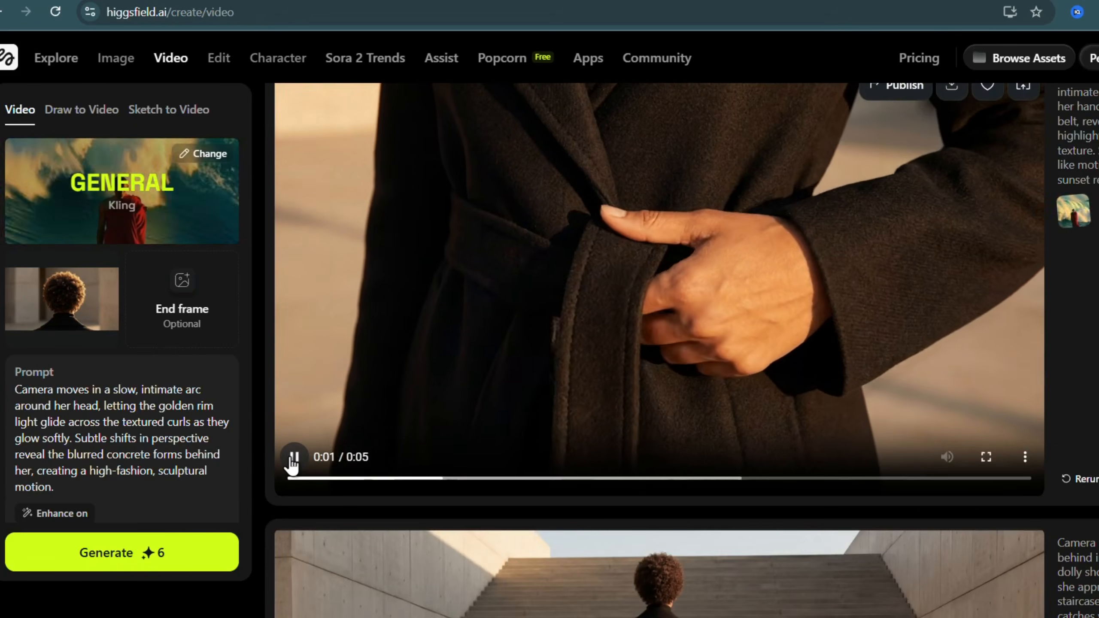
scroll(290, 462, down, 10)
scroll(296, 400, down, 5)
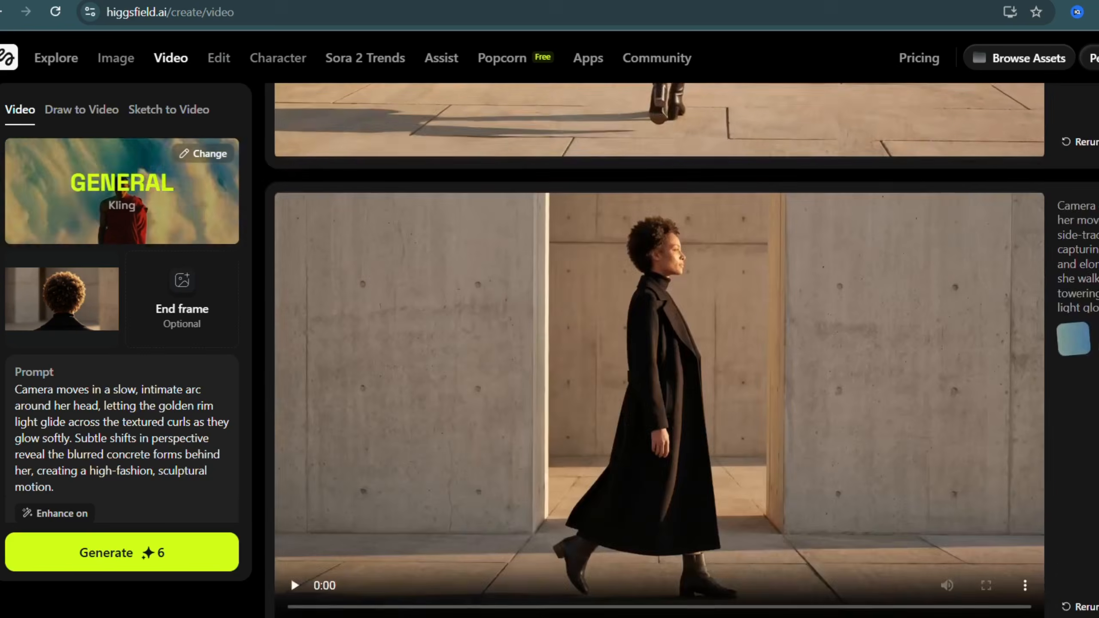
scroll(295, 347, down, 10)
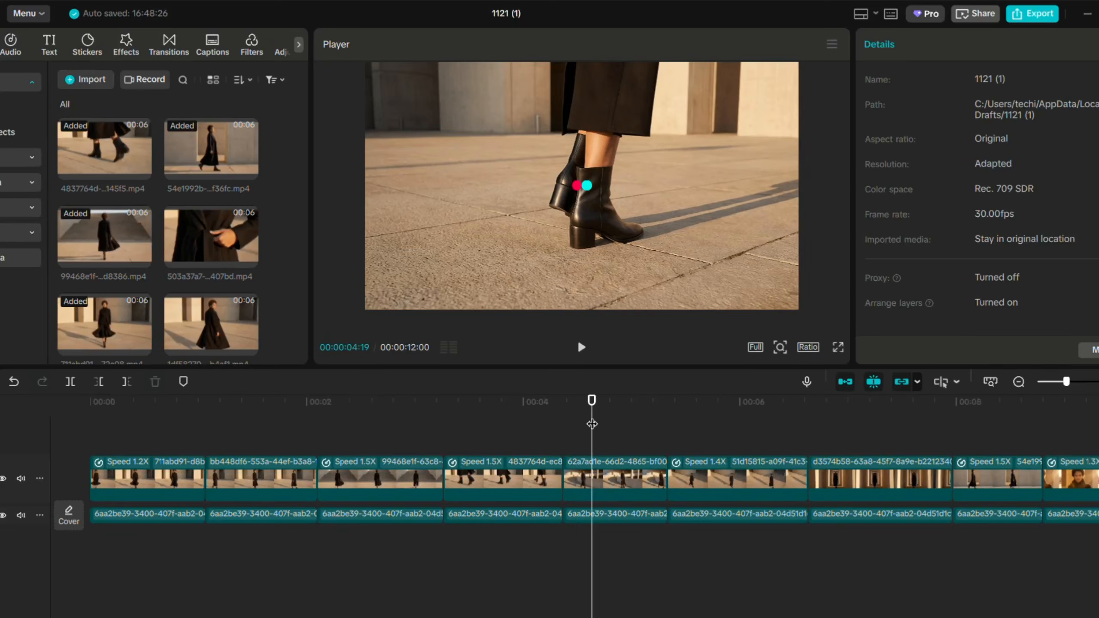
Switch to CapCut, scrub through the edited sequence of campaign clips, and open the full-screen preview of the ad.
drag(592, 424, 236, 441)
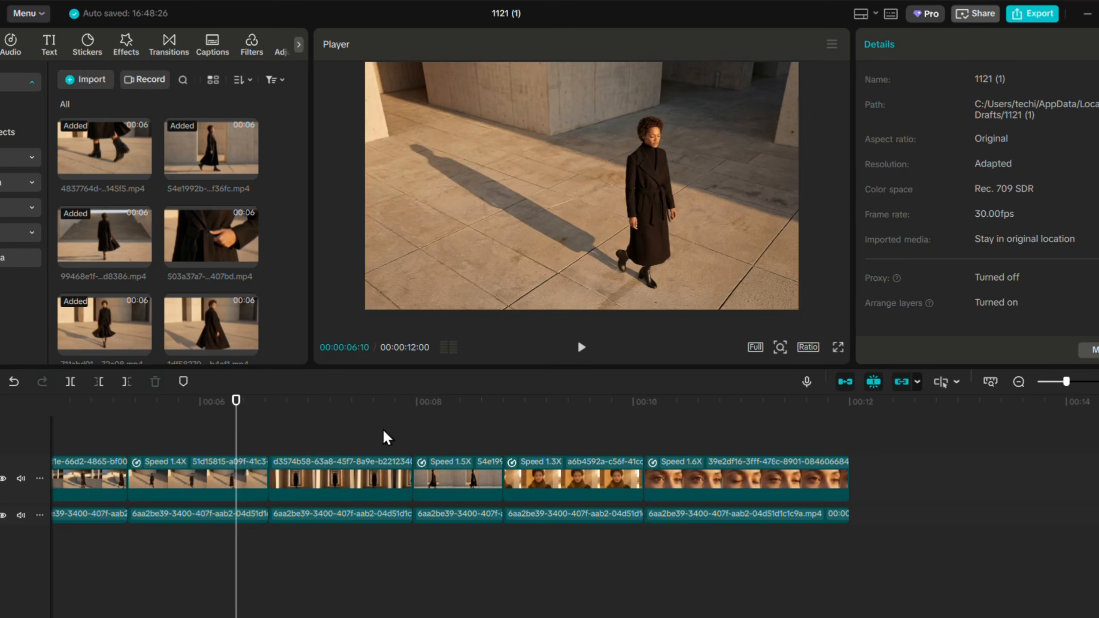
scroll(401, 439, left, 5)
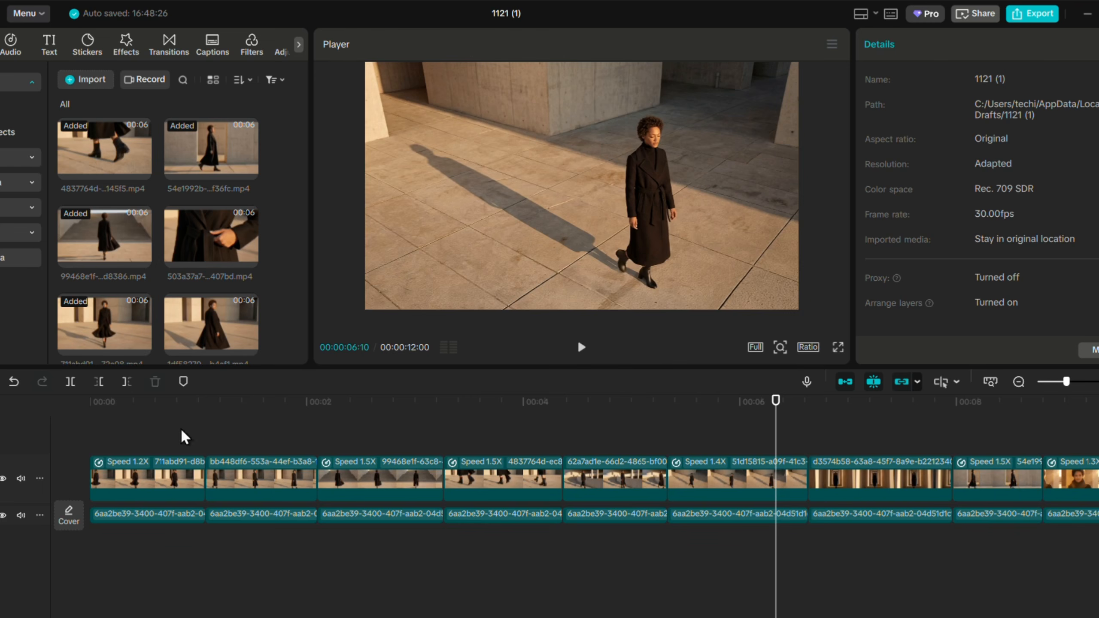
drag(185, 437, 537, 466)
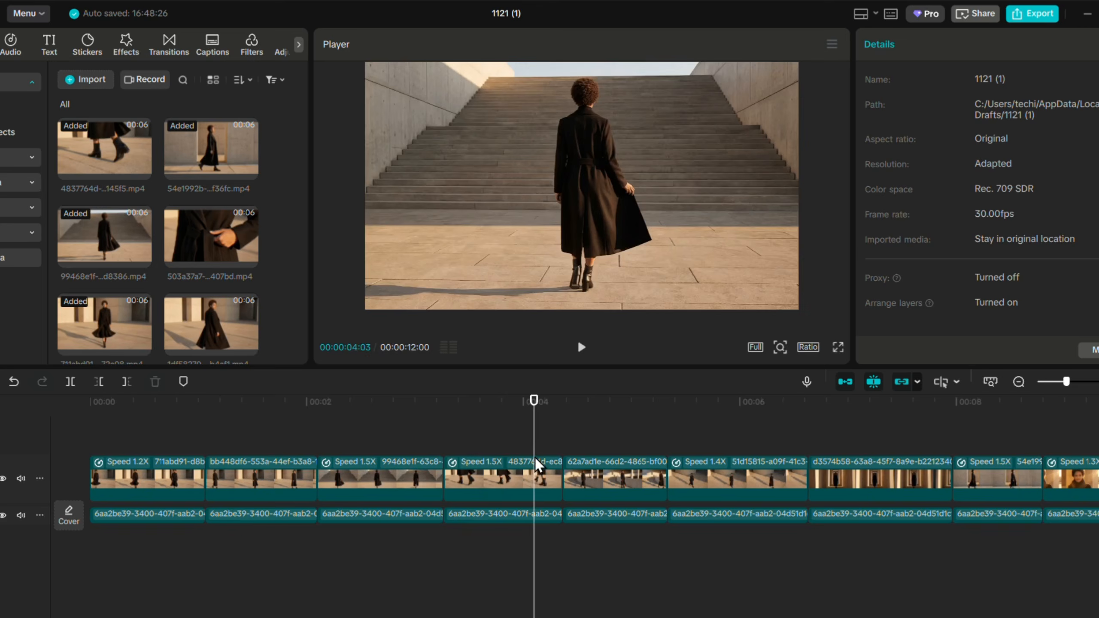
key(ctrl+shift+f)
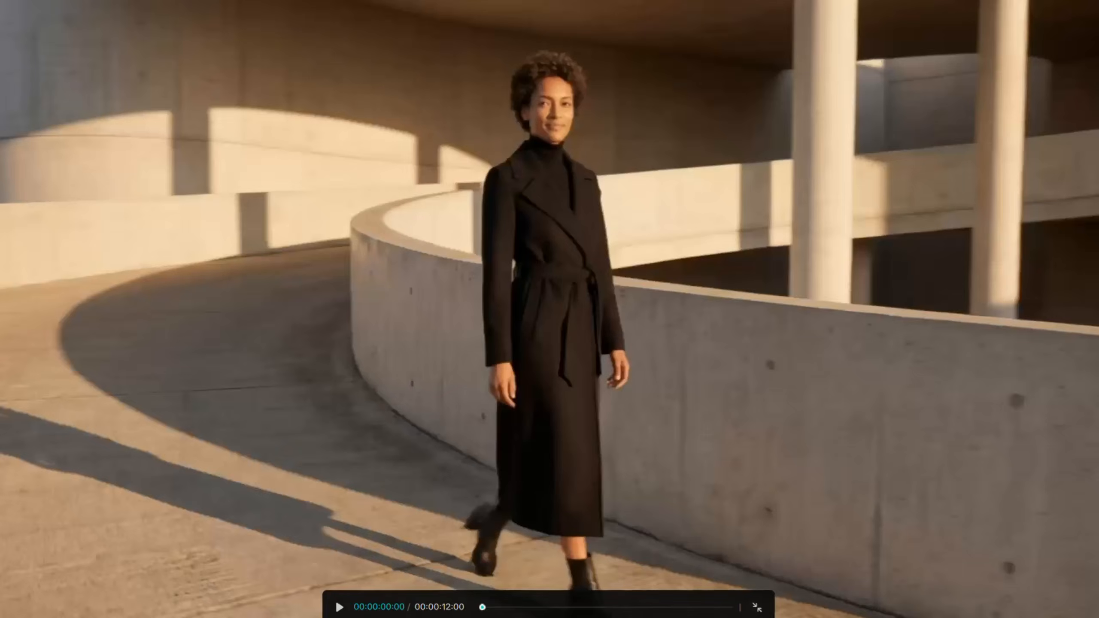